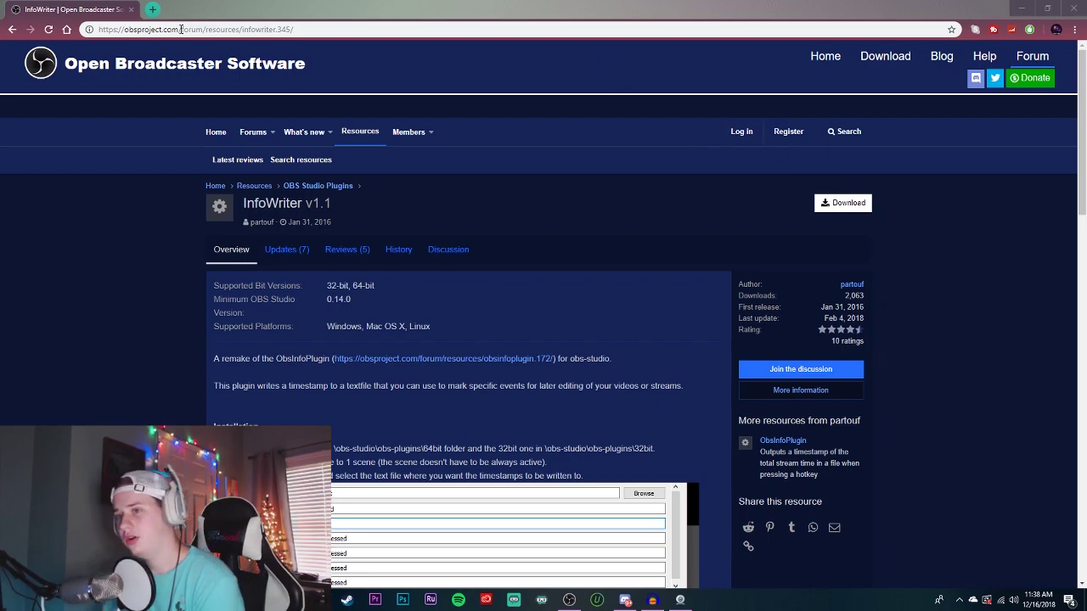
Step: Check the InfoWriter version in the forum title and read the Installation notes
left_click_drag(334, 204, 314, 204)
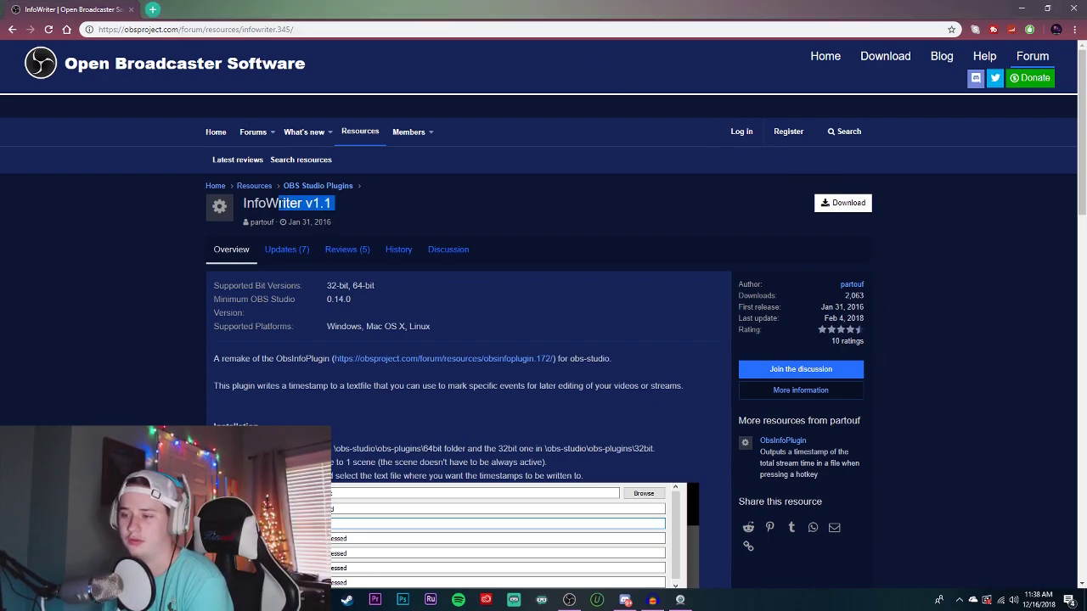
left_click(395, 231)
scroll(393, 229, "down", 2)
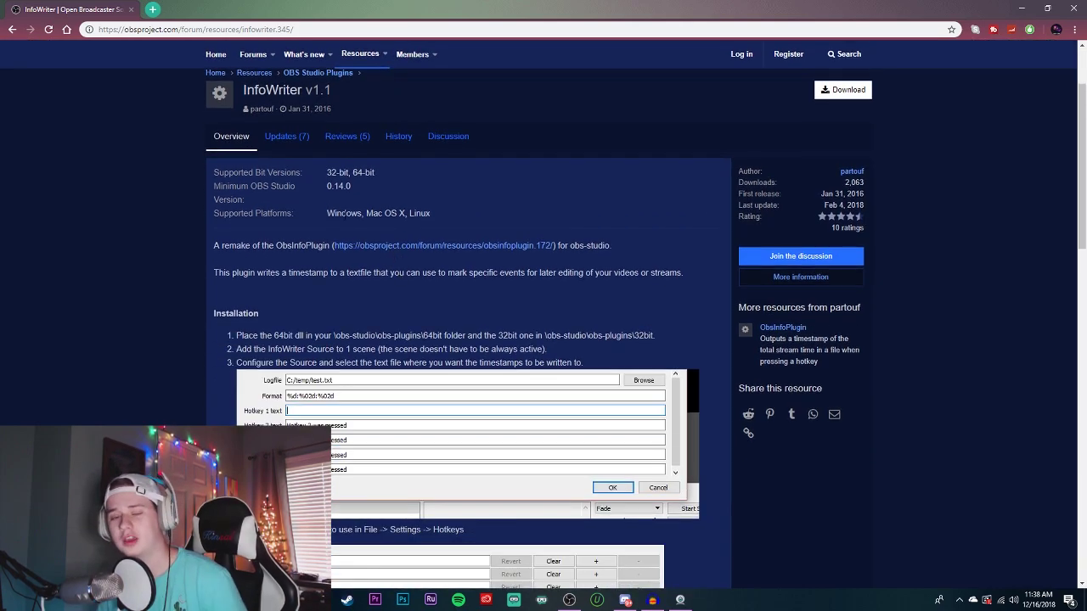
scroll(320, 220, "down", 1)
scroll(729, 198, "up", 3)
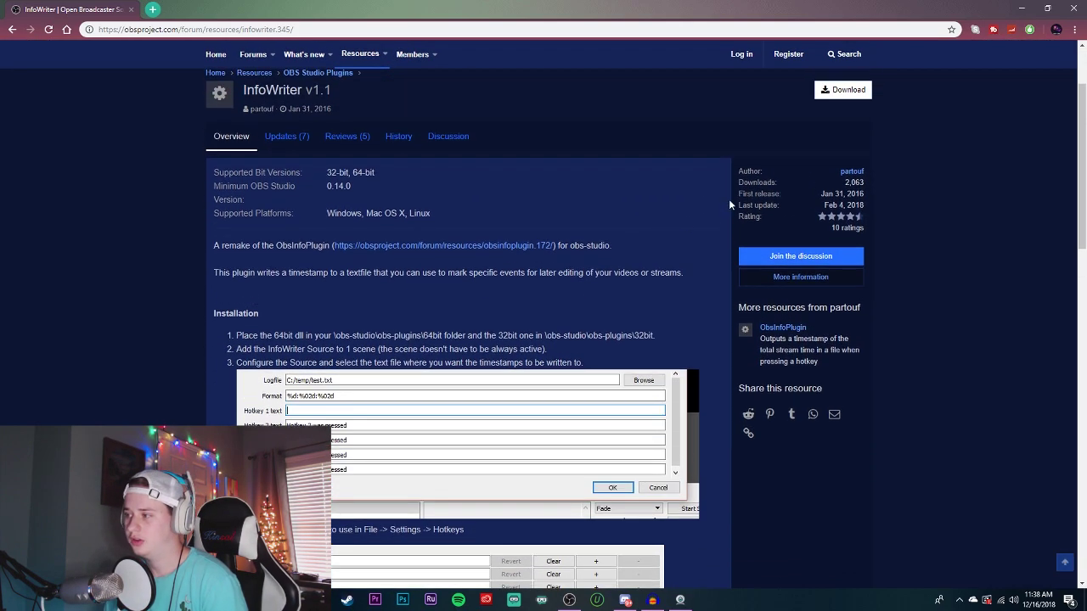
Step: Download and save the InfoWriter plugin archive, then minimize Chrome
left_click(829, 208)
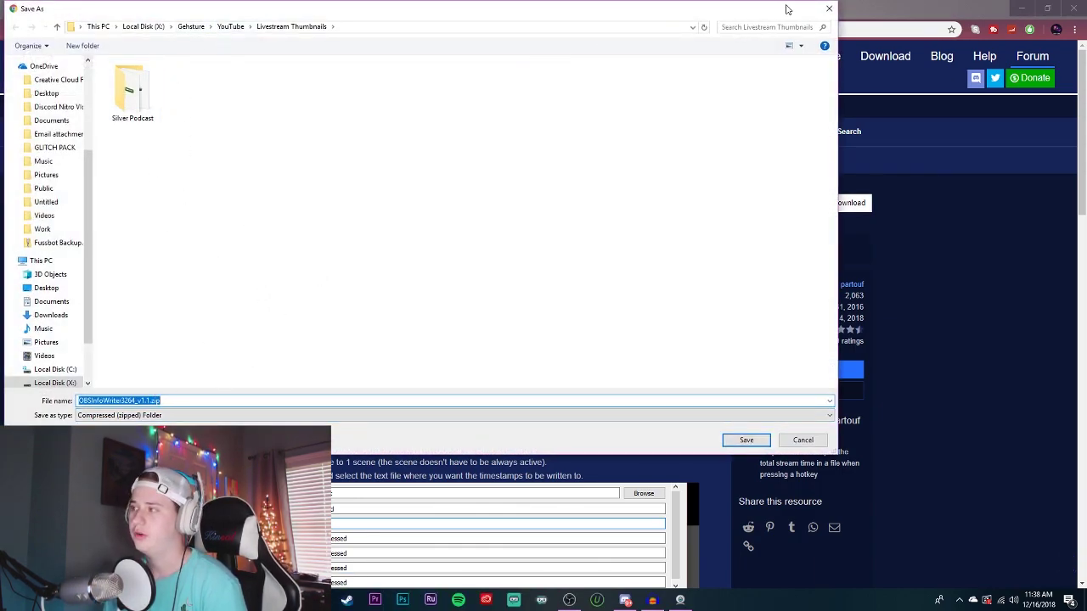
left_click(829, 9)
left_click(1021, 7)
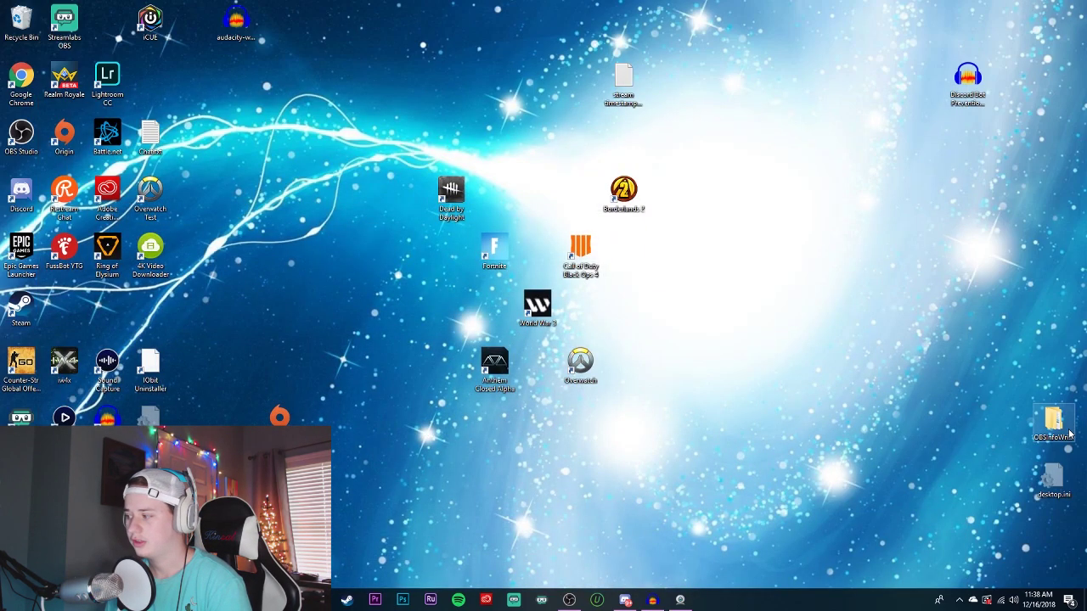
Step: Open the downloaded InfoWriter folder and a second File Explorer window on the right
left_click_drag(1072, 417, 988, 363)
double_click(978, 364)
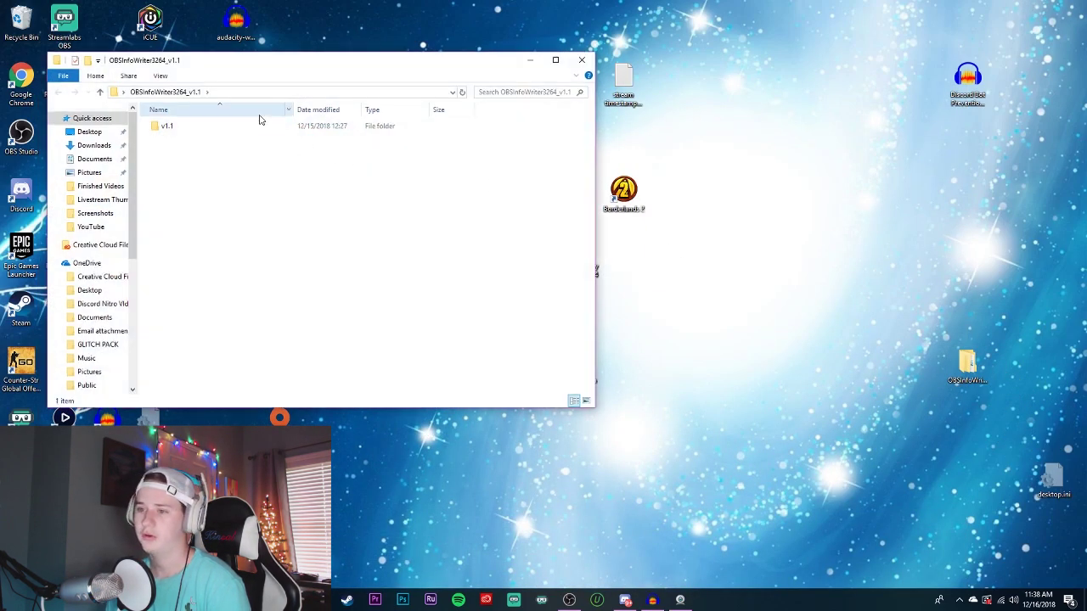
left_click(377, 600)
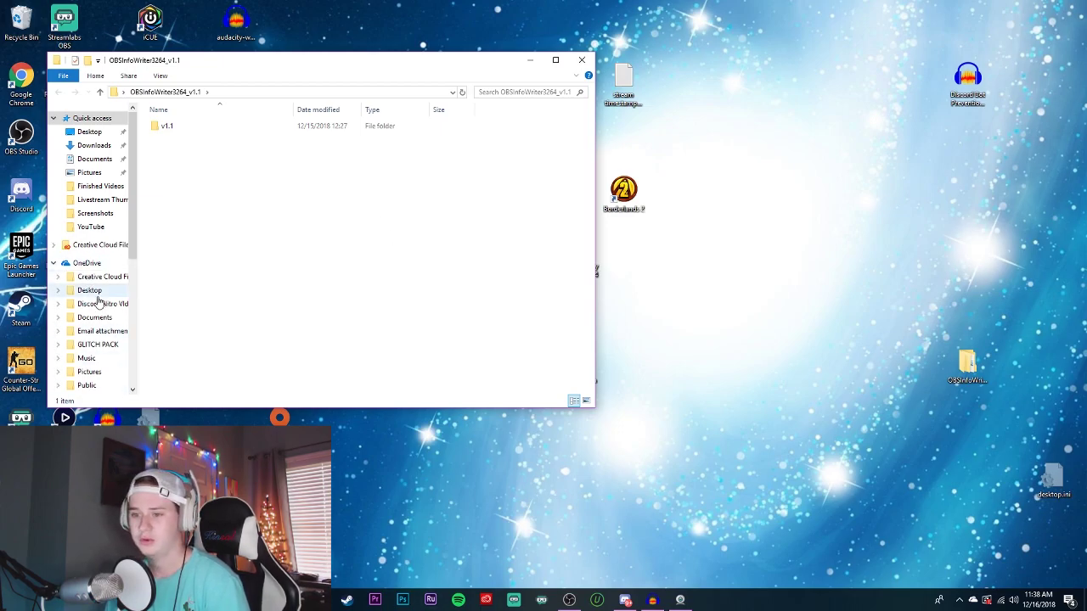
right_click(291, 599)
left_click(291, 556)
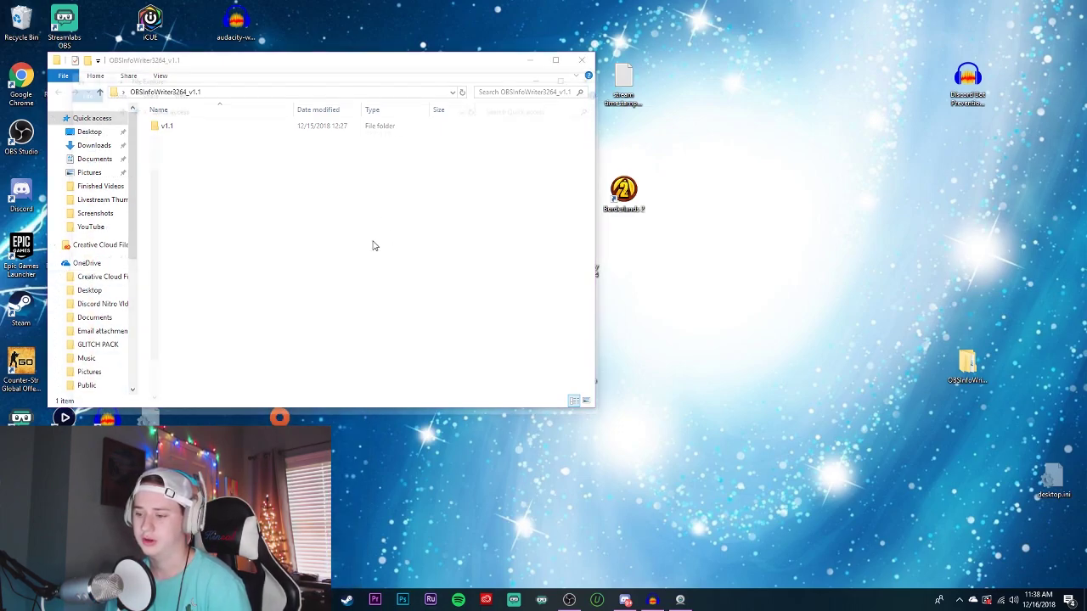
left_click_drag(396, 85, 856, 105)
Step: Browse to X:\Program Files\obs-studio\obs-plugins\32bit and open the download's v1.1 folder
scroll(572, 303, "down", 2)
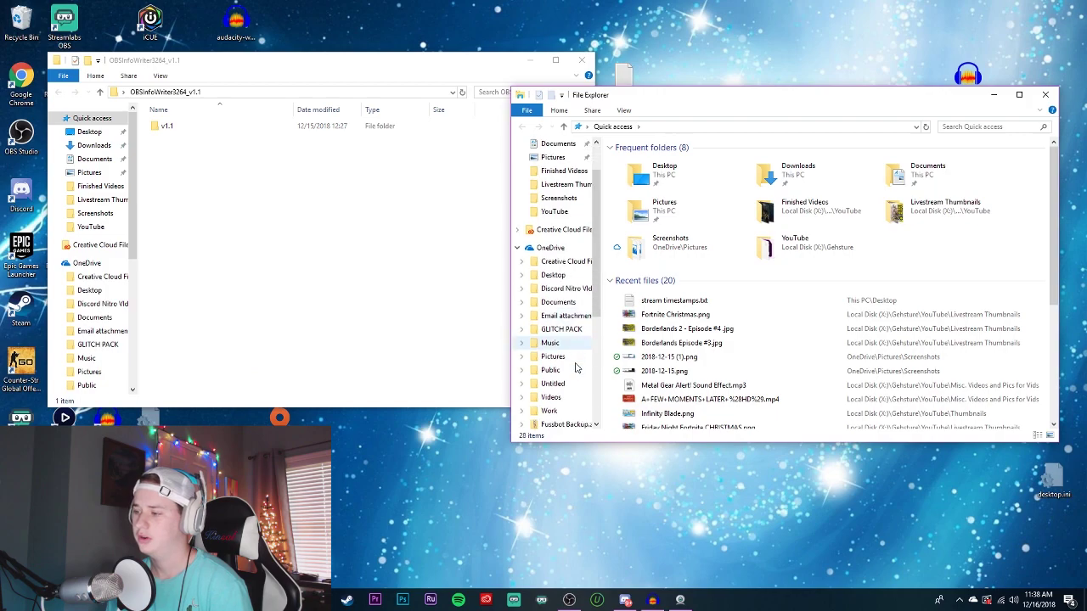
left_click(572, 303)
scroll(552, 280, "down", 2)
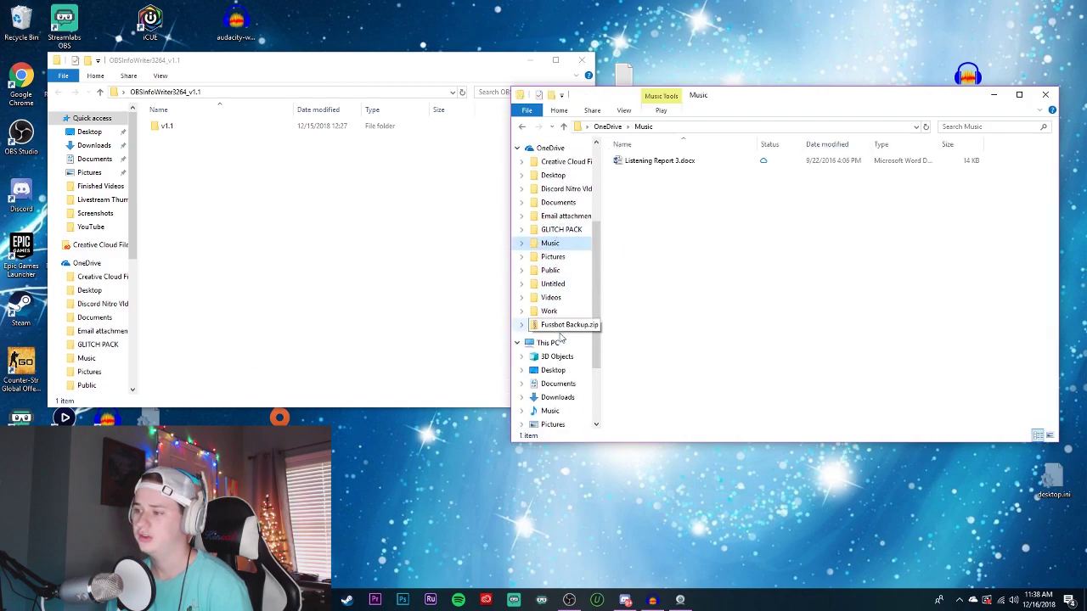
left_click(547, 342)
double_click(826, 287)
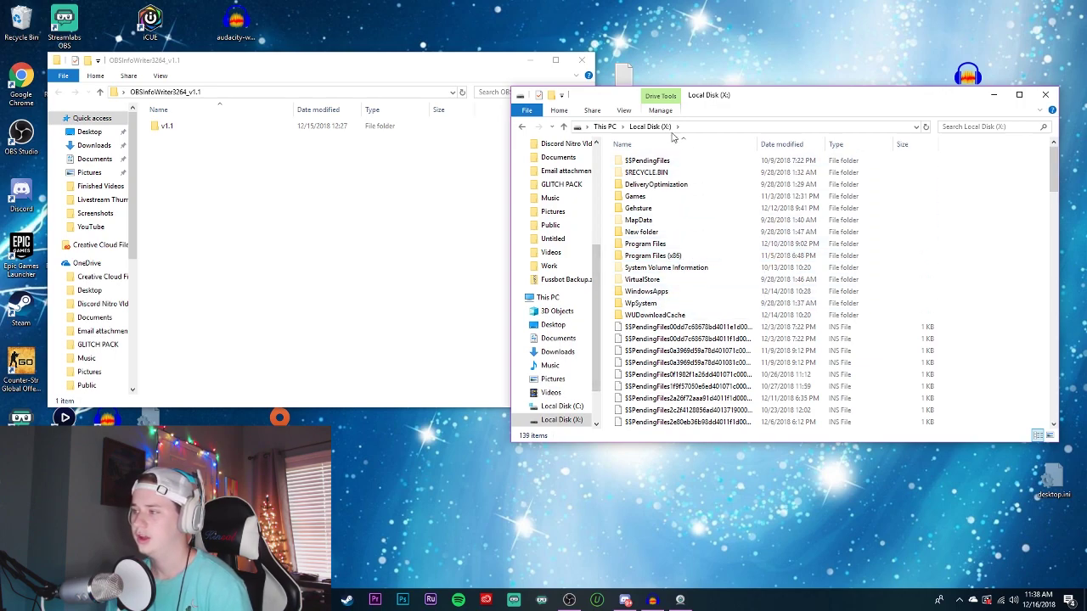
double_click(705, 255)
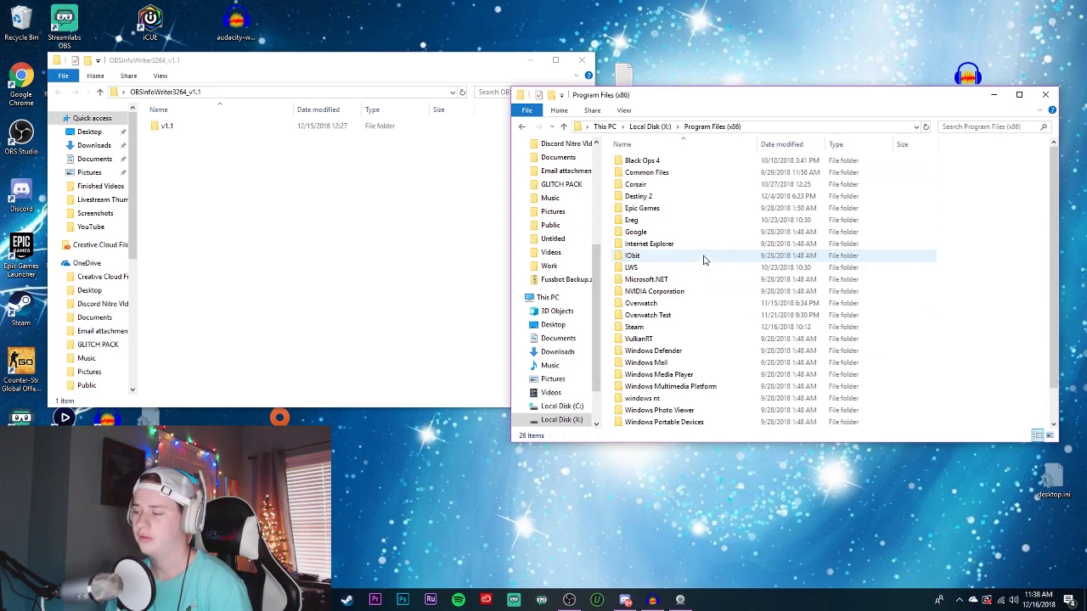
left_click(649, 127)
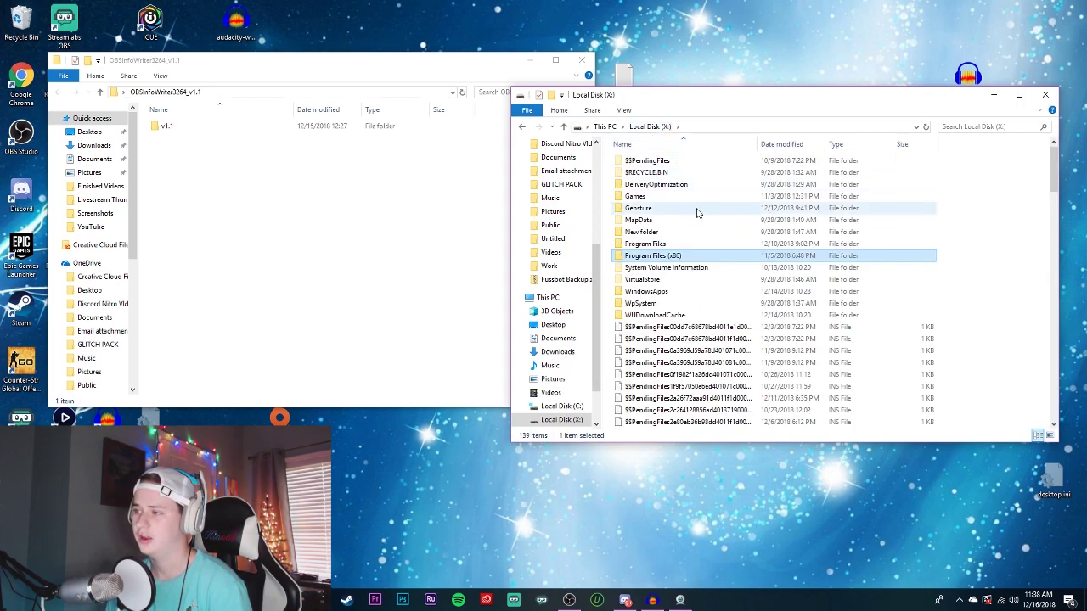
double_click(706, 255)
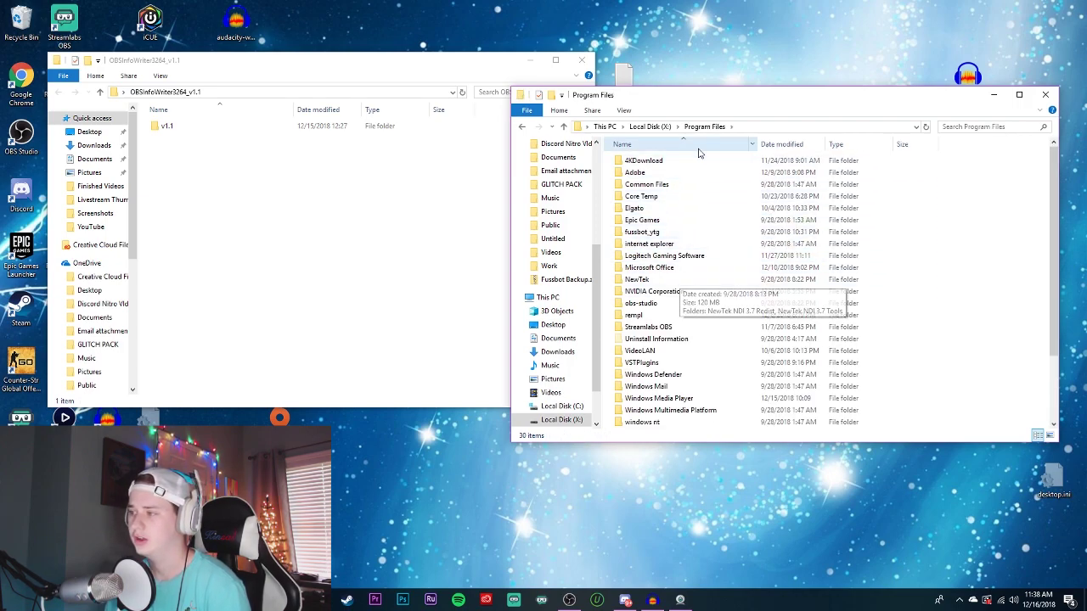
double_click(696, 303)
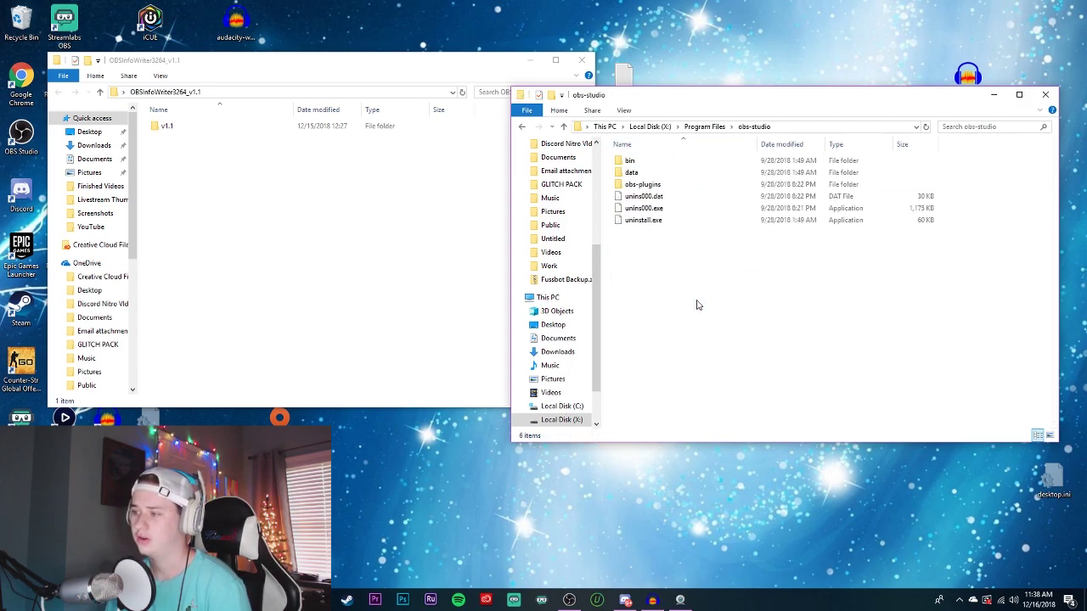
double_click(704, 185)
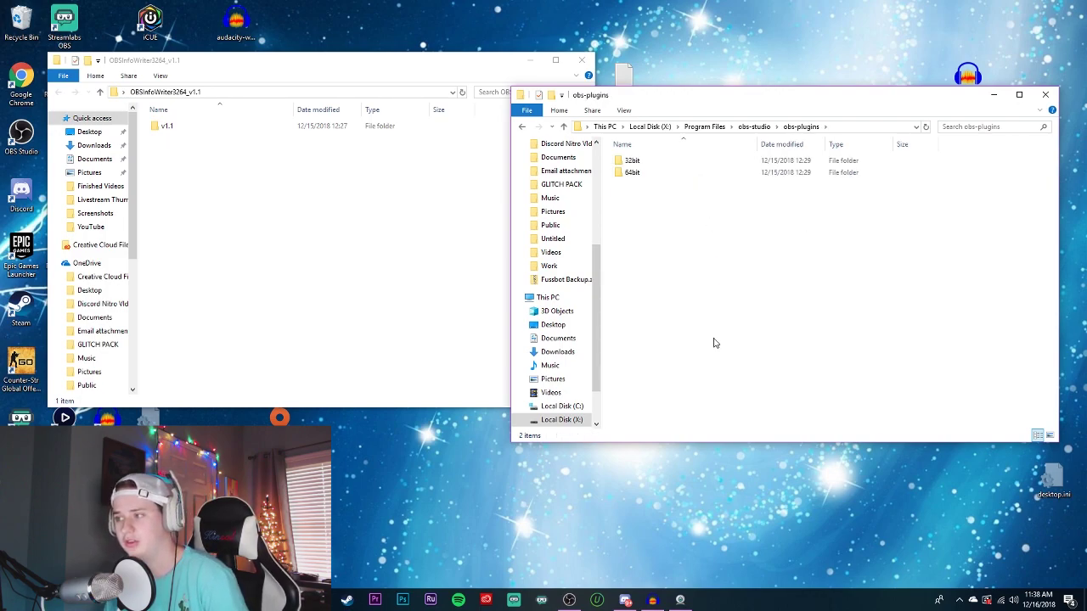
double_click(709, 161)
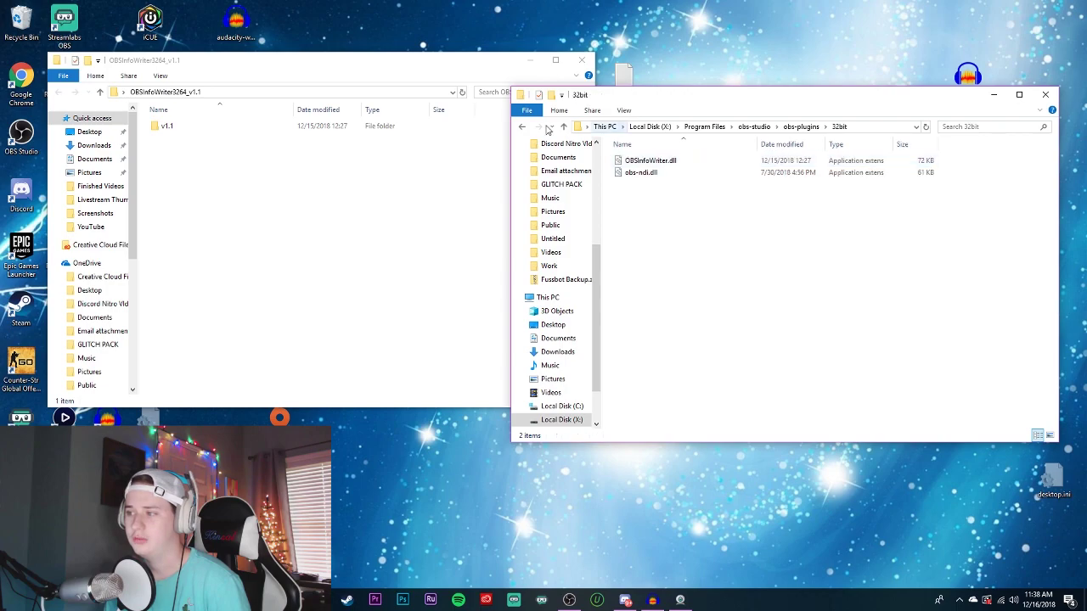
double_click(225, 128)
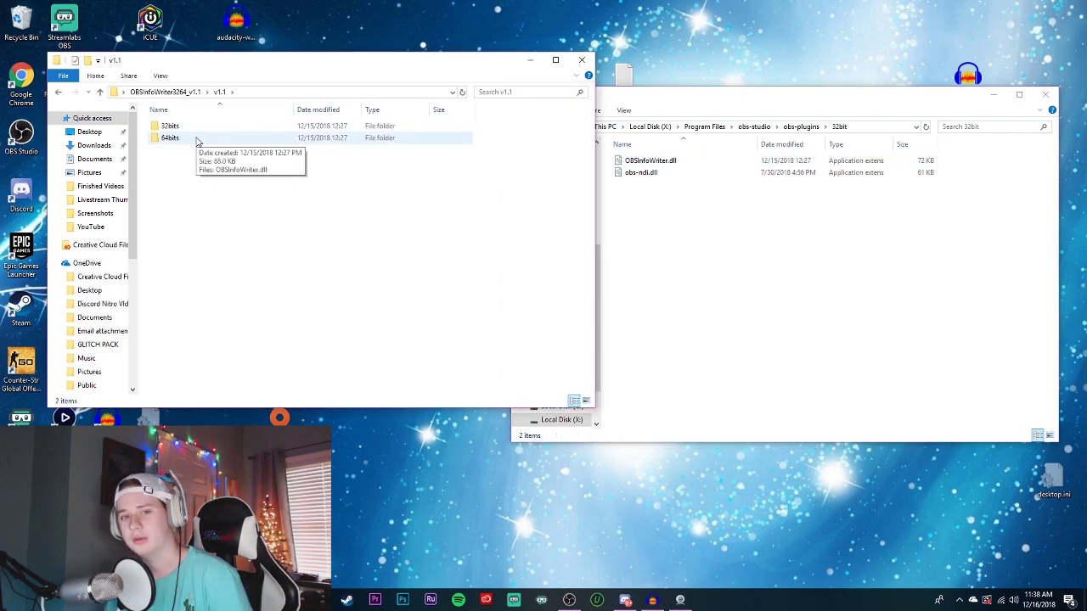
Step: Copy the 32-bit OBSInfoWriter.dll from 32bits into OBS's obs-plugins\32bit folder
double_click(239, 129)
left_click_drag(185, 129, 276, 164)
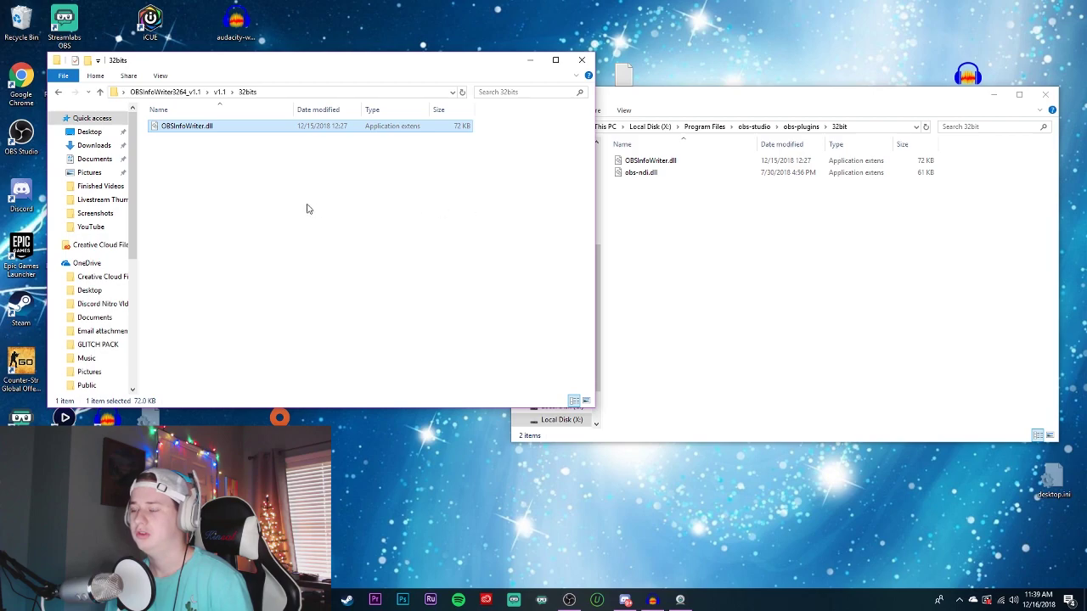
left_click(297, 192)
Step: Copy the 64-bit OBSInfoWriter.dll into obs-plugins\64bit and close both Explorer windows
left_click(221, 92)
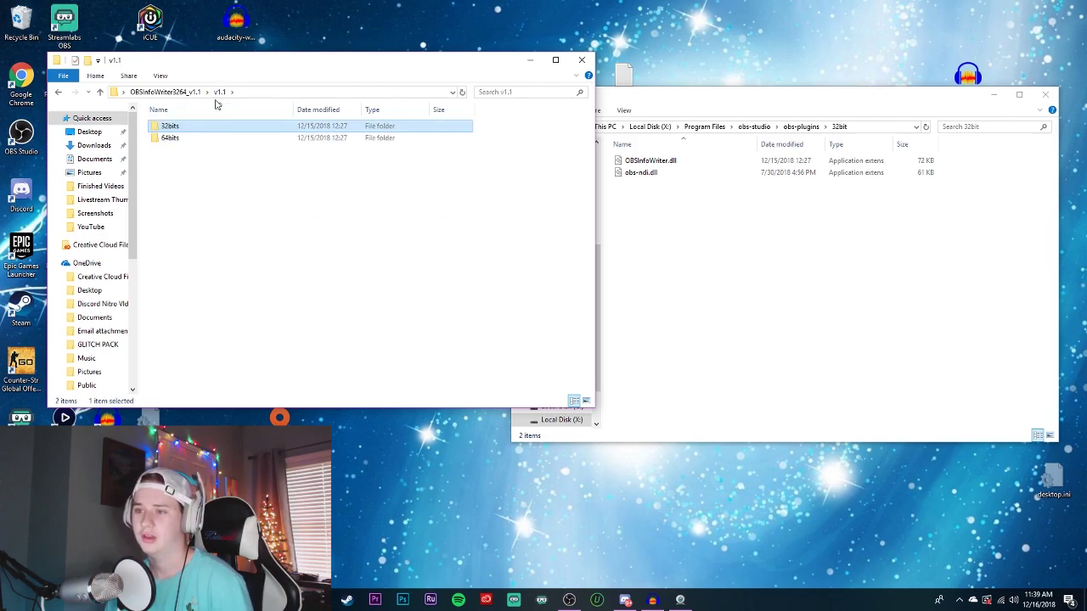
double_click(218, 141)
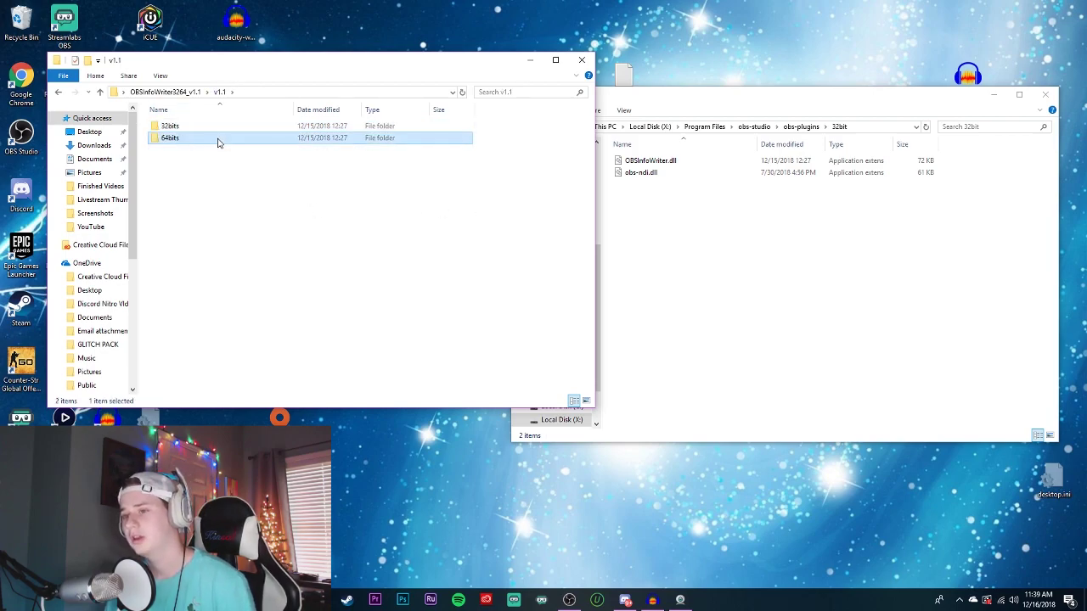
left_click(803, 127)
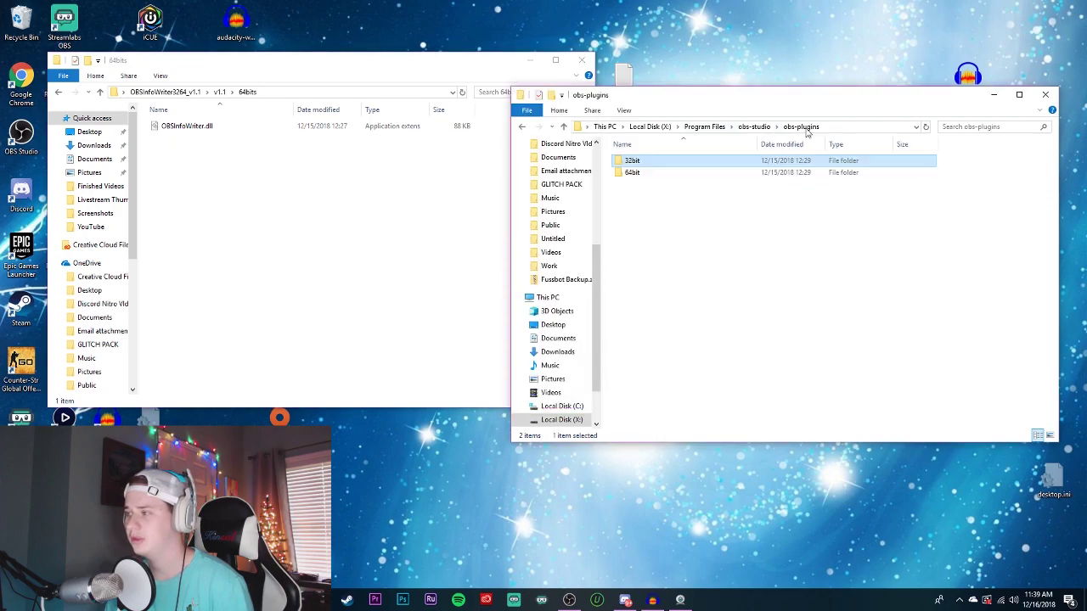
double_click(651, 174)
left_click_drag(199, 127, 417, 190)
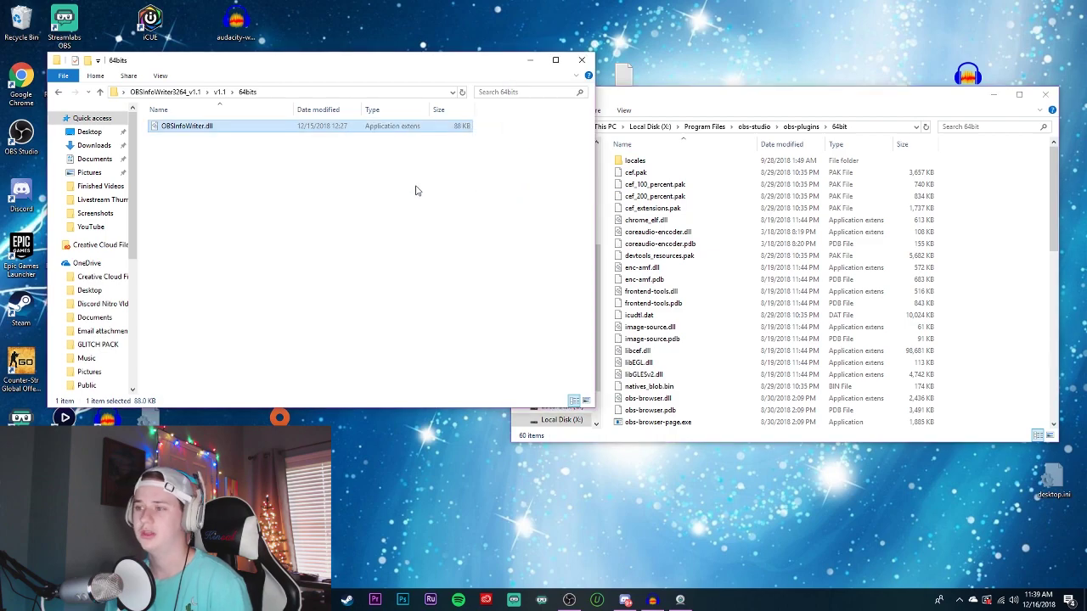
left_click(581, 63)
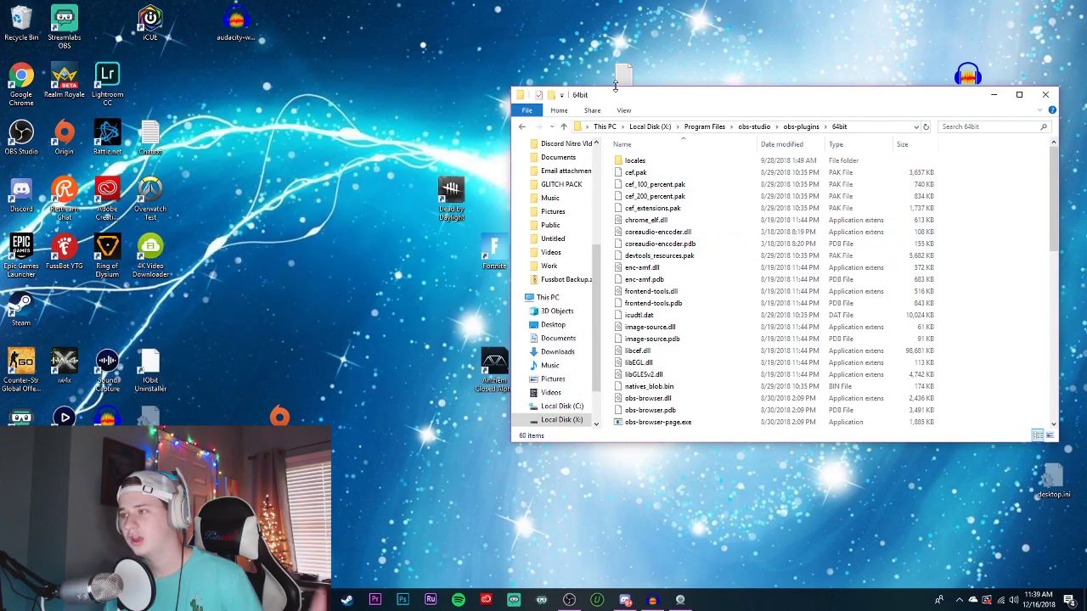
left_click(1044, 94)
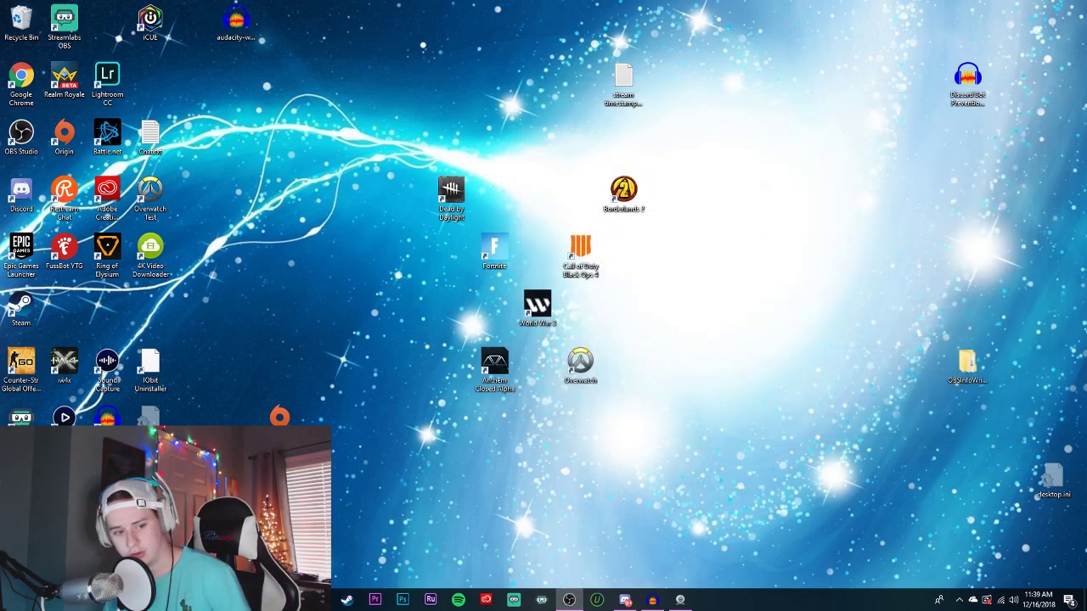
Step: In OBS, add an InfoWriter source named 'infowriter 2' from the Sources list
left_click(569, 599)
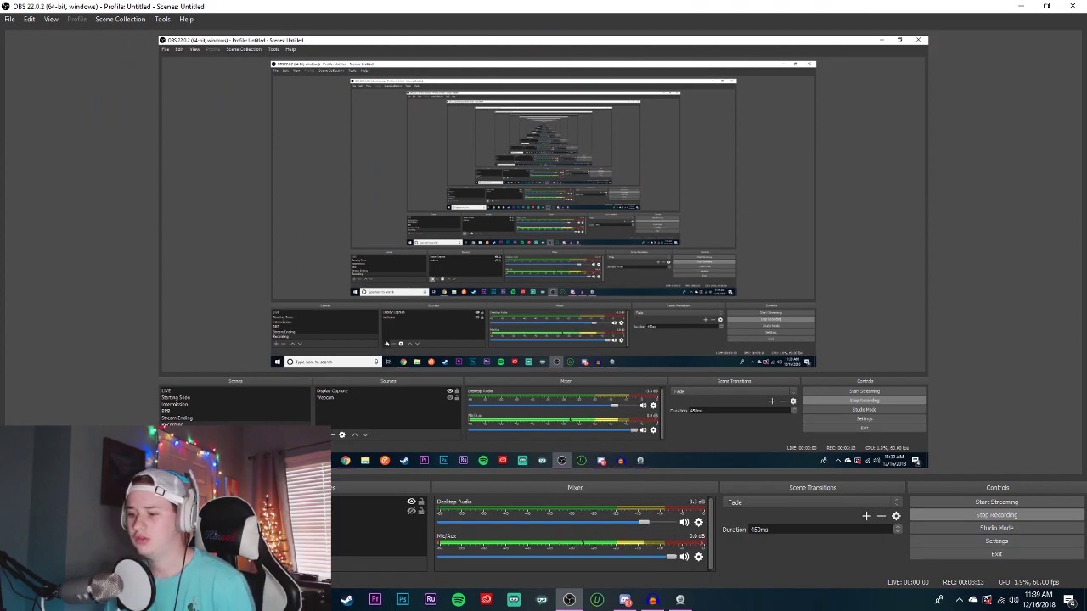
left_click(230, 564)
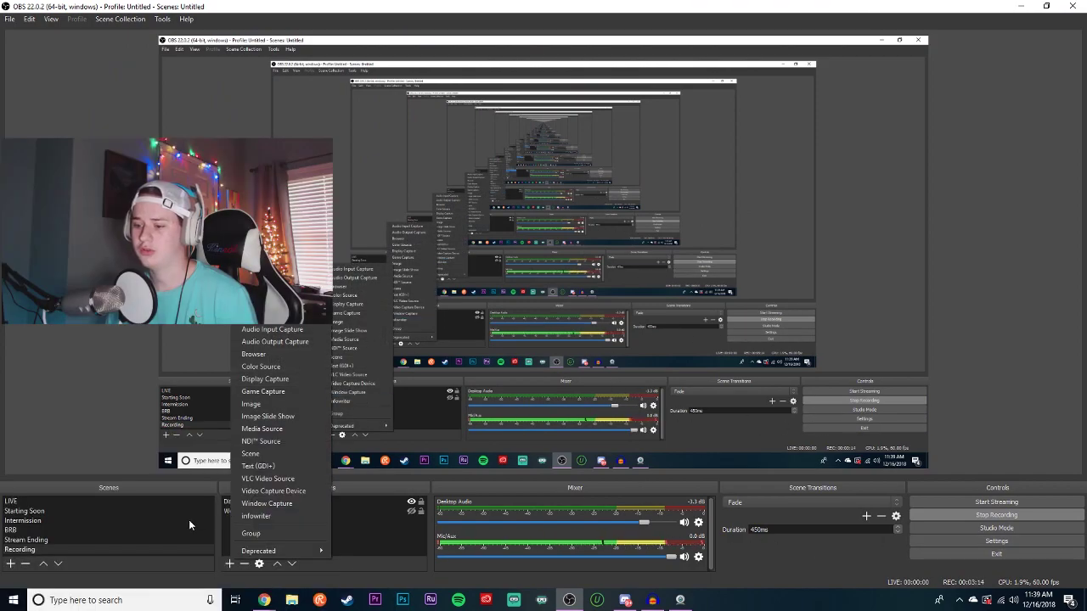
left_click(286, 515)
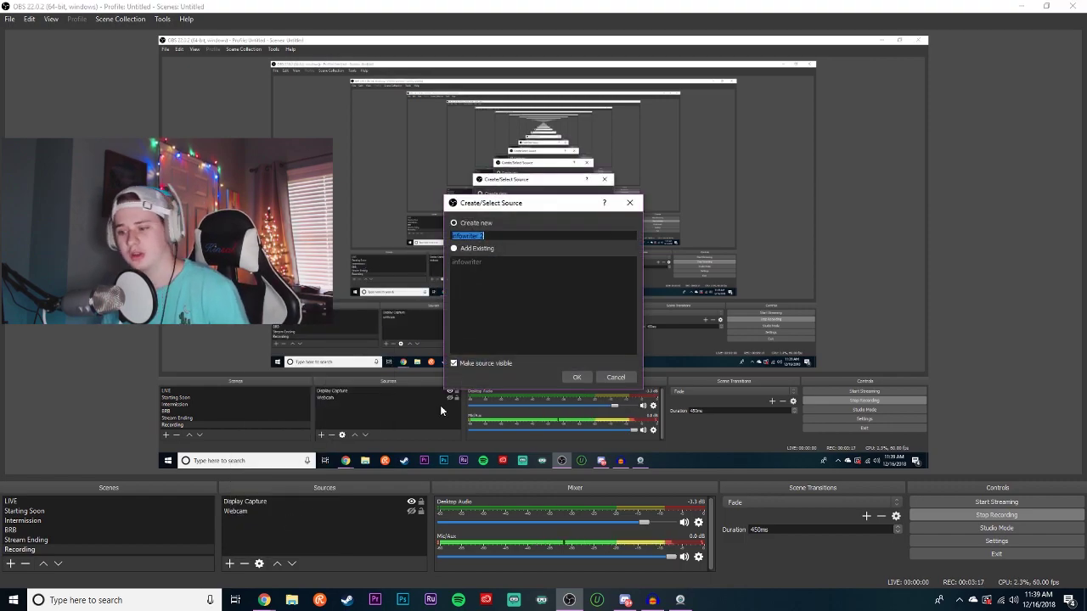
left_click(573, 377)
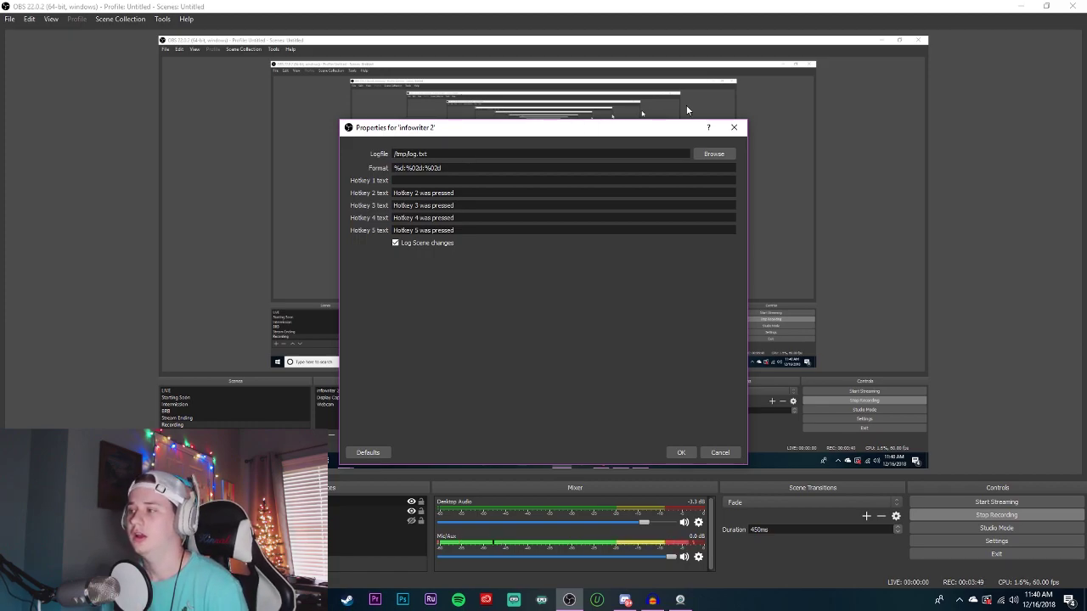
Step: Close the InfoWriter properties, minimize OBS, and create a new text document on the desktop
left_click(733, 128)
left_click(1020, 6)
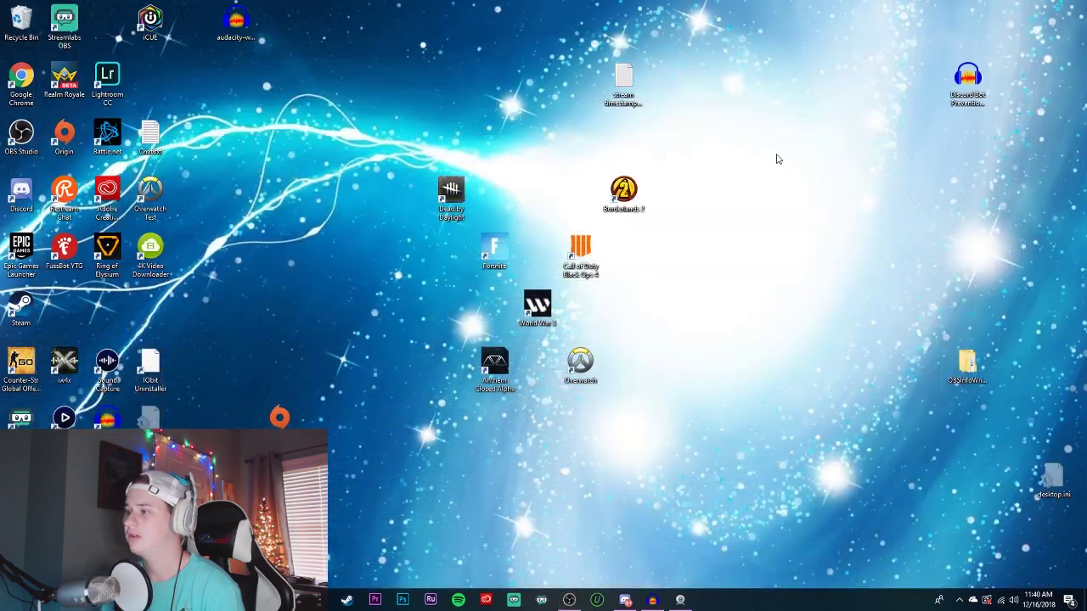
right_click(688, 105)
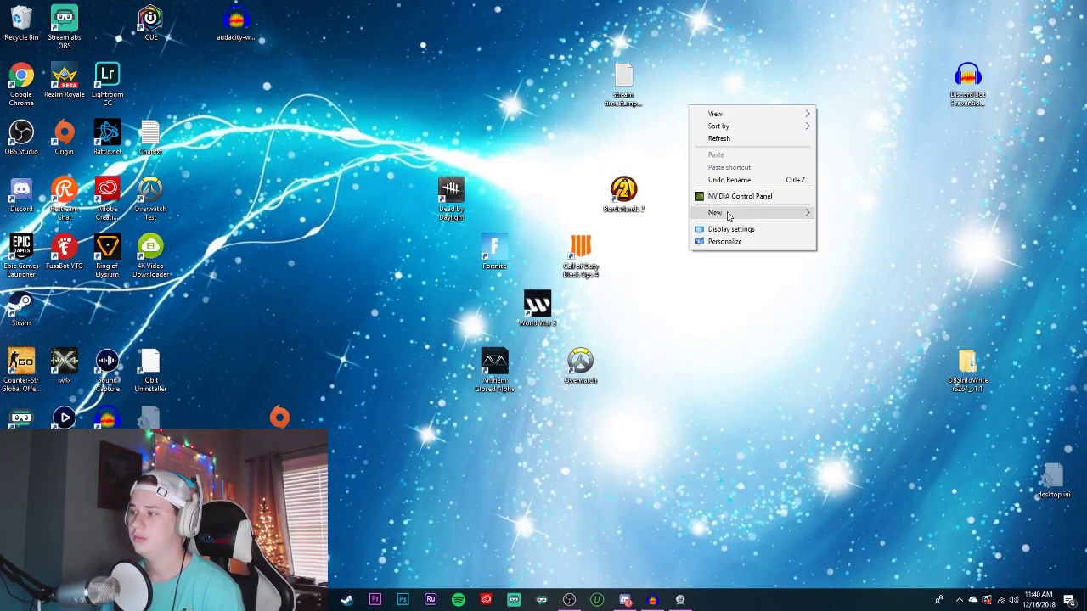
mouse_move(726, 212)
left_click(855, 330)
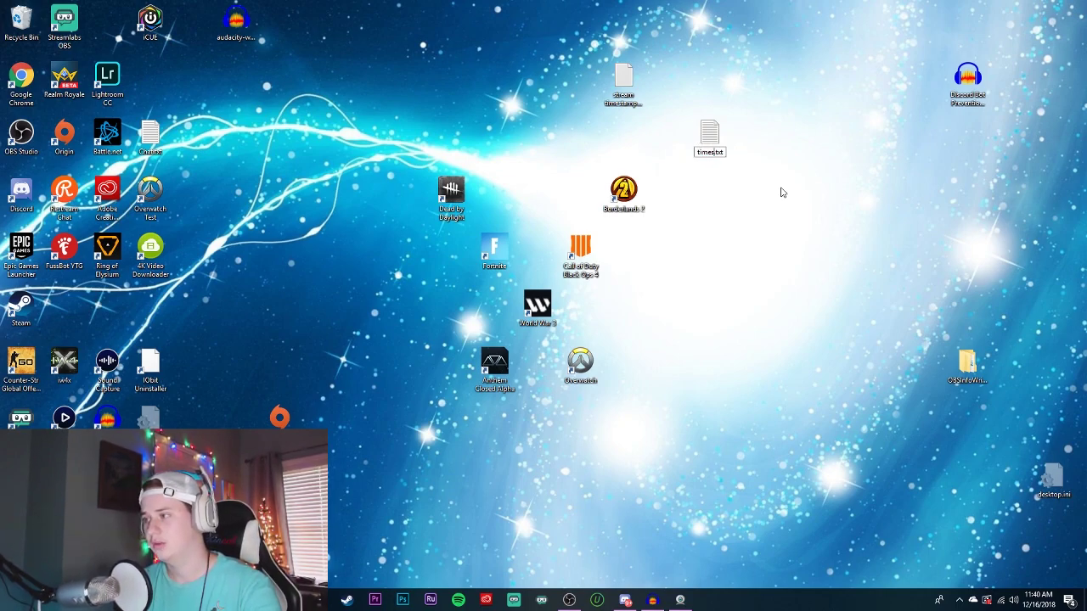
Step: Name the file timestamps.txt, check it in Notepad, and return to OBS
key("Return")
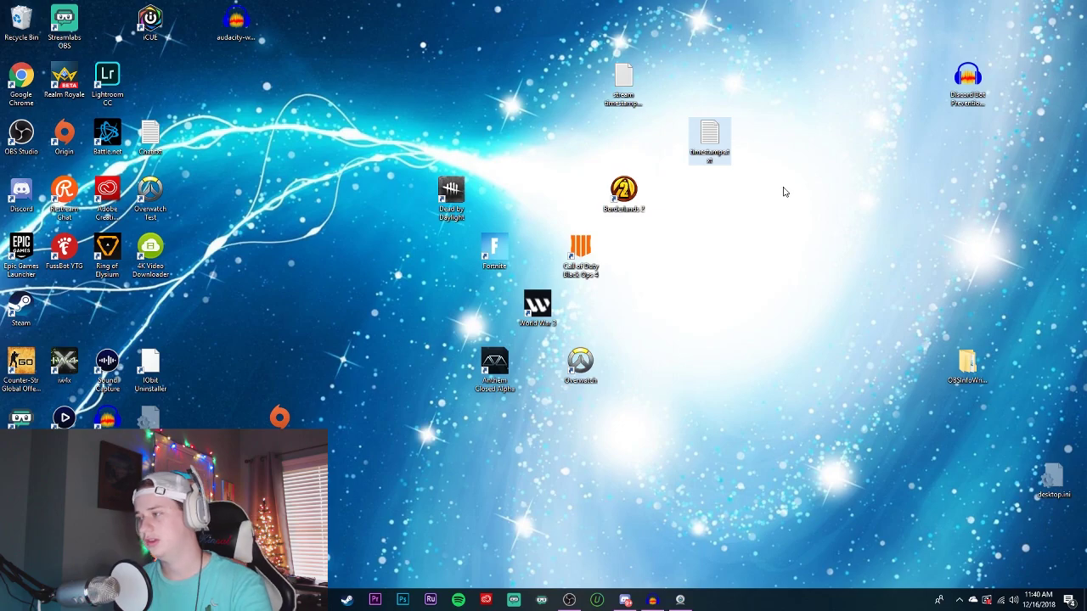
key("Return")
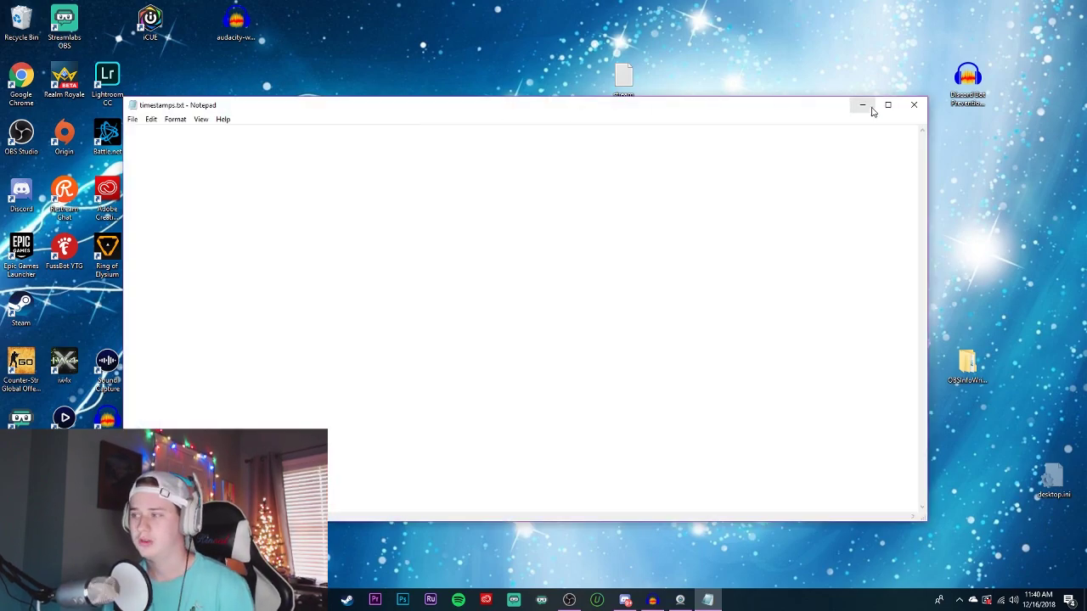
left_click(911, 109)
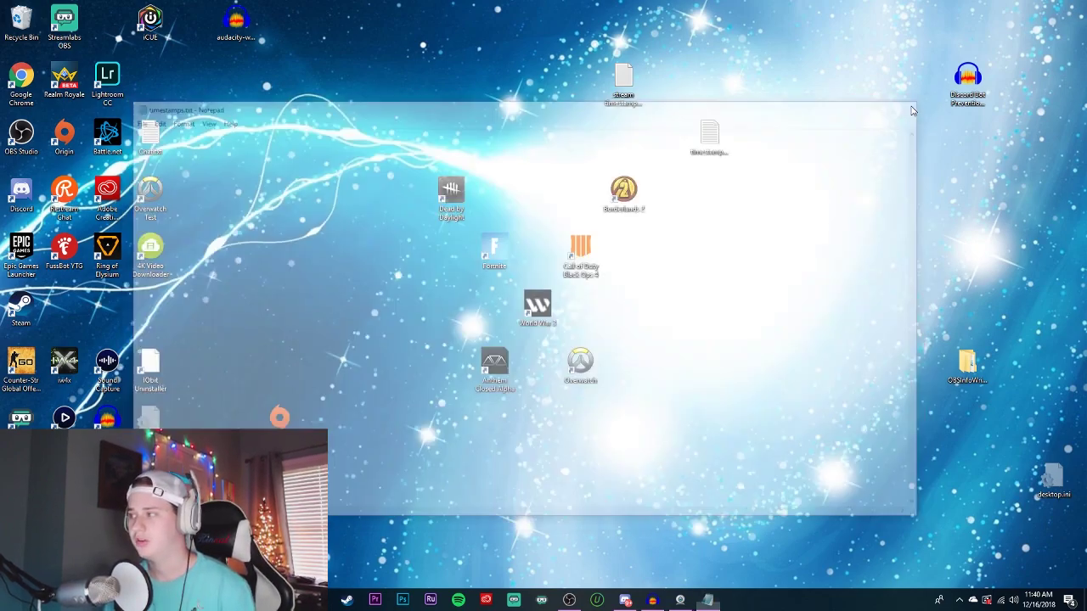
left_click(569, 600)
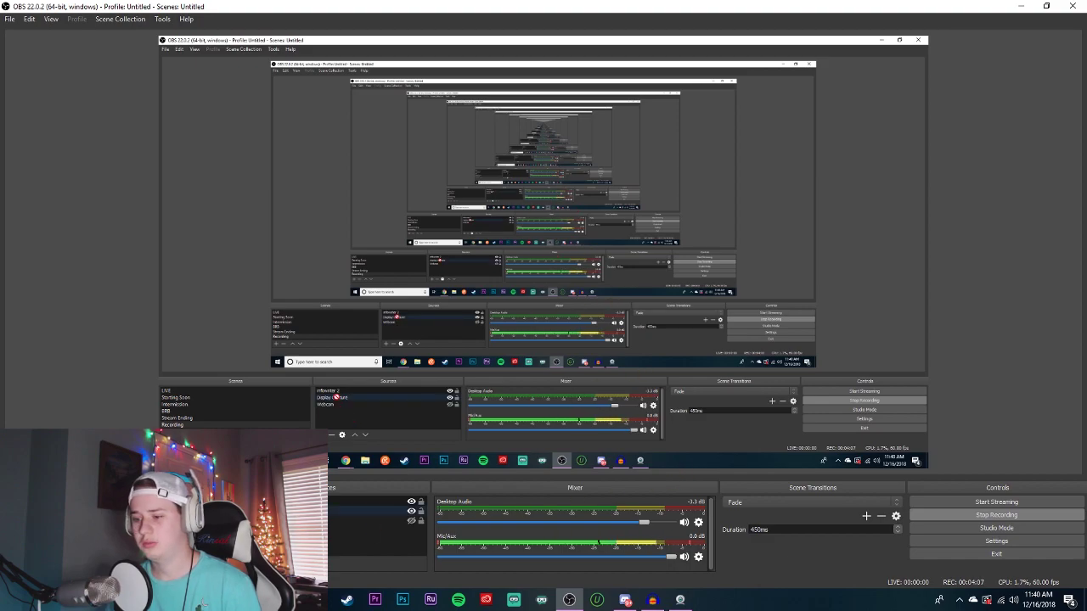
double_click(374, 503)
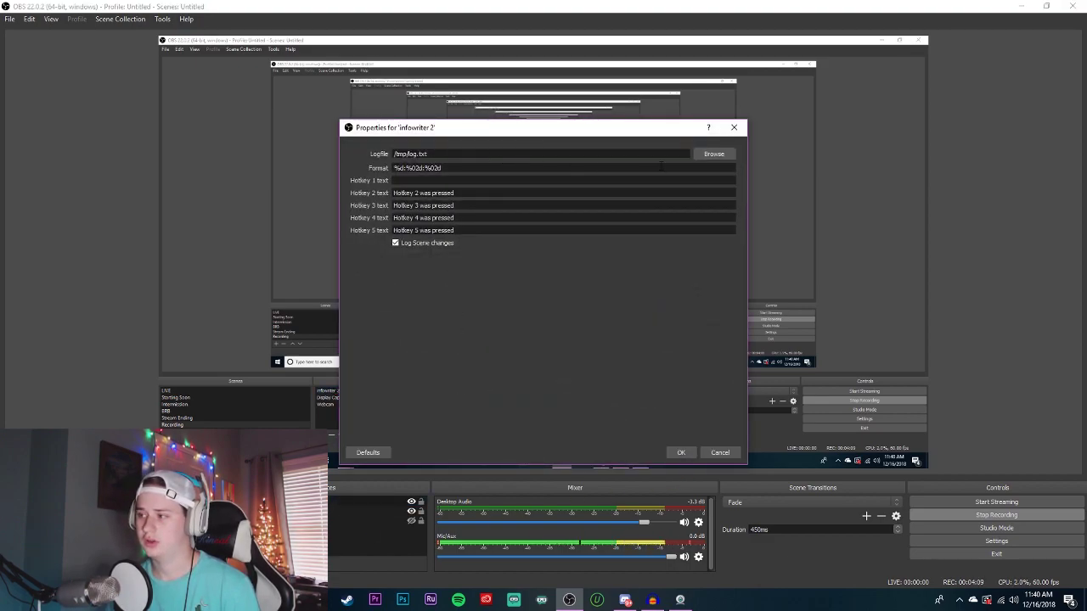
left_click(701, 153)
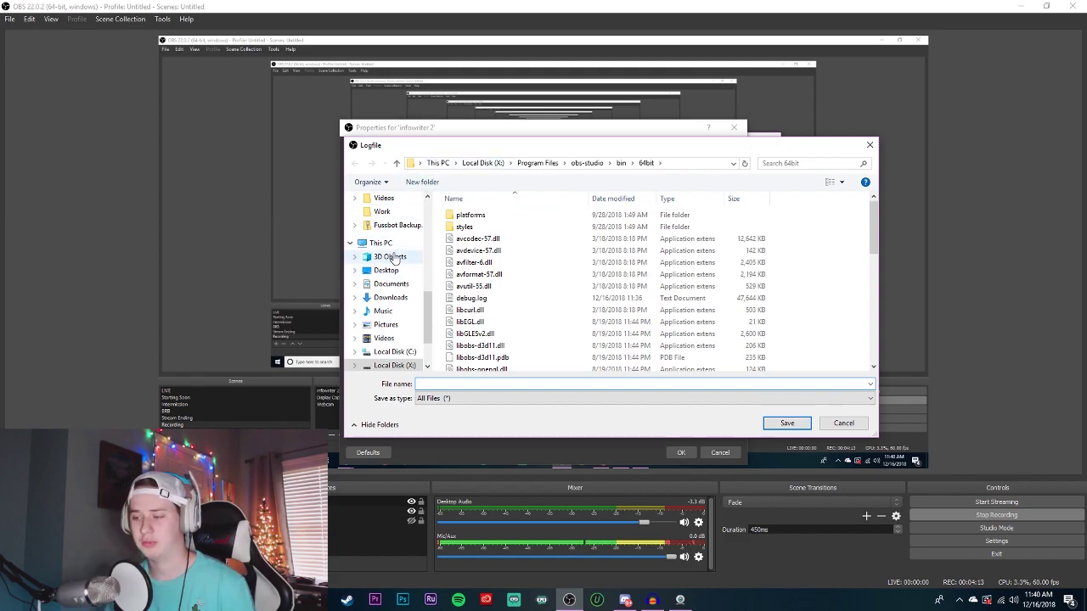
left_click(386, 270)
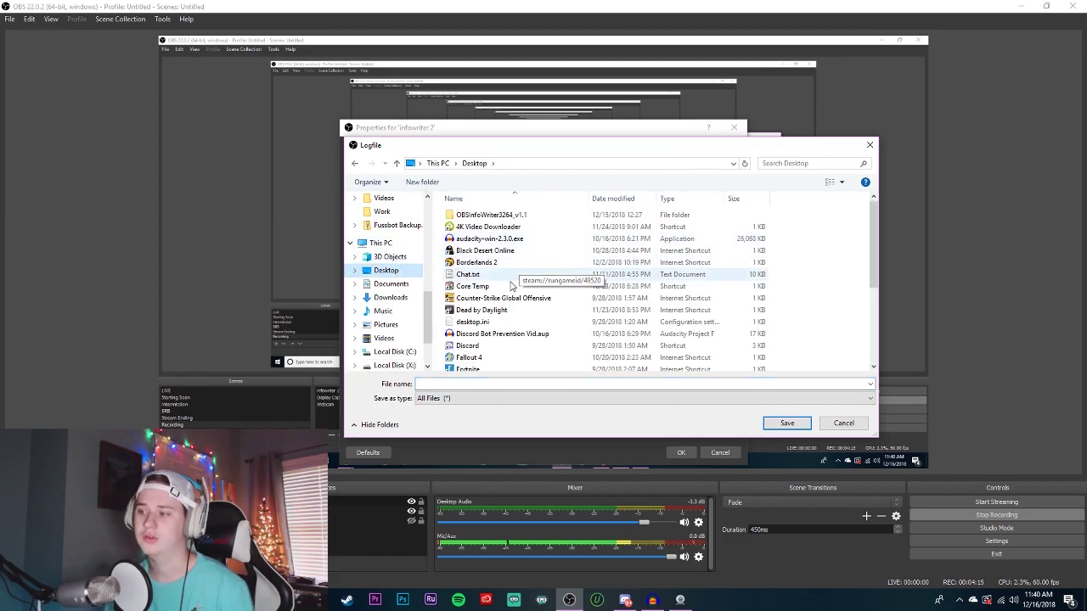
scroll(521, 286, "down", 1)
scroll(521, 285, "down", 3)
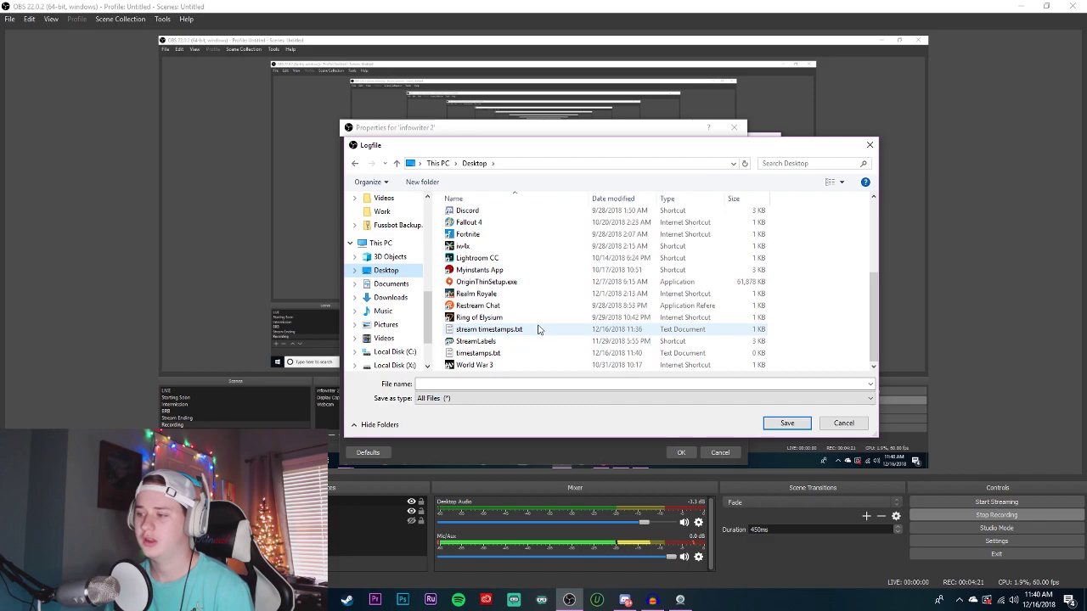
left_click(843, 423)
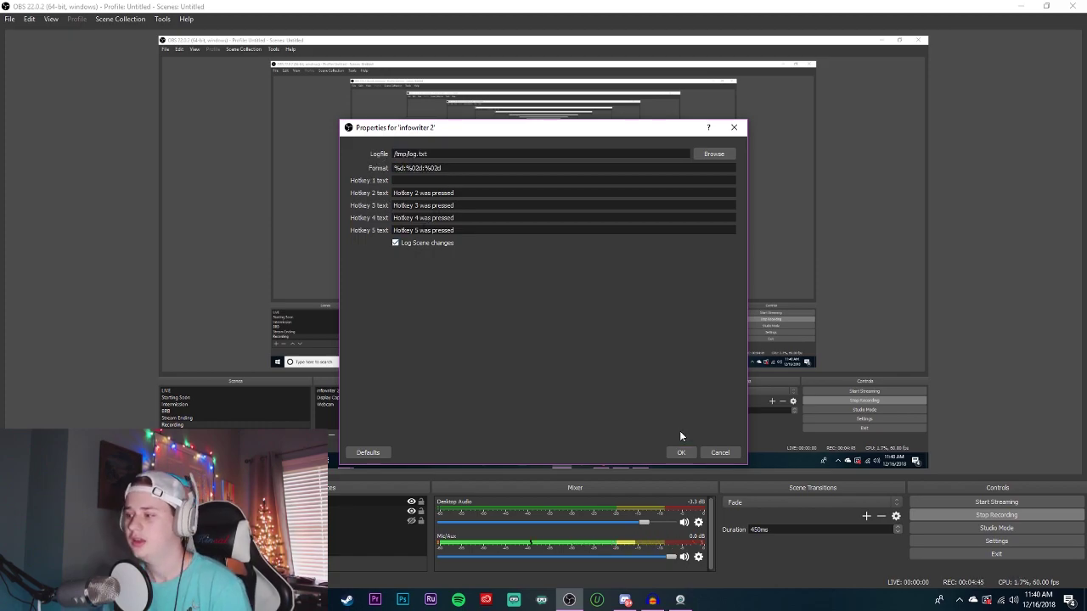
left_click(682, 453)
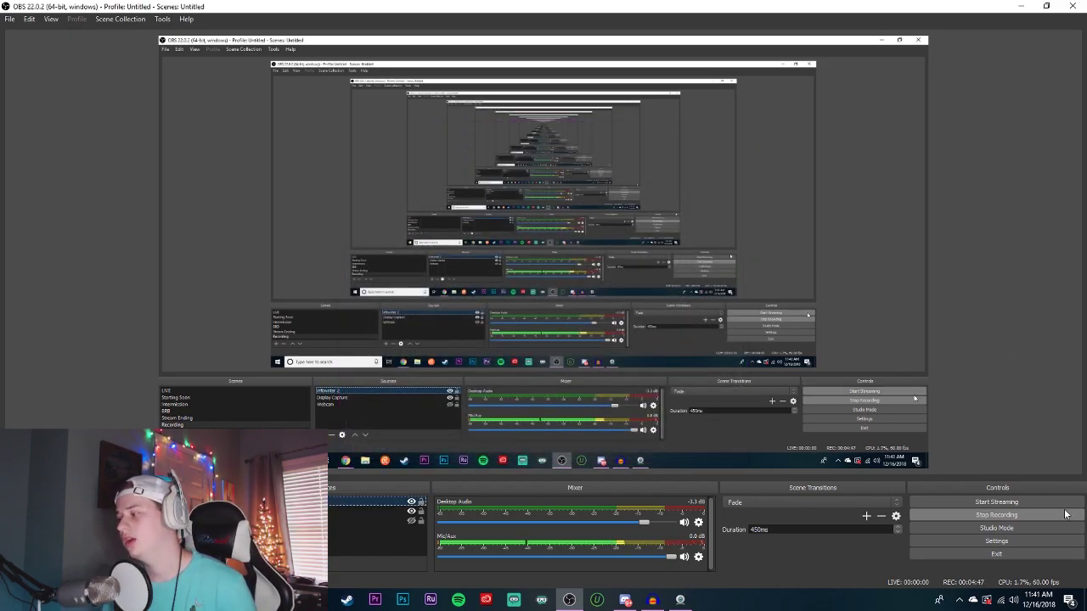
left_click(996, 541)
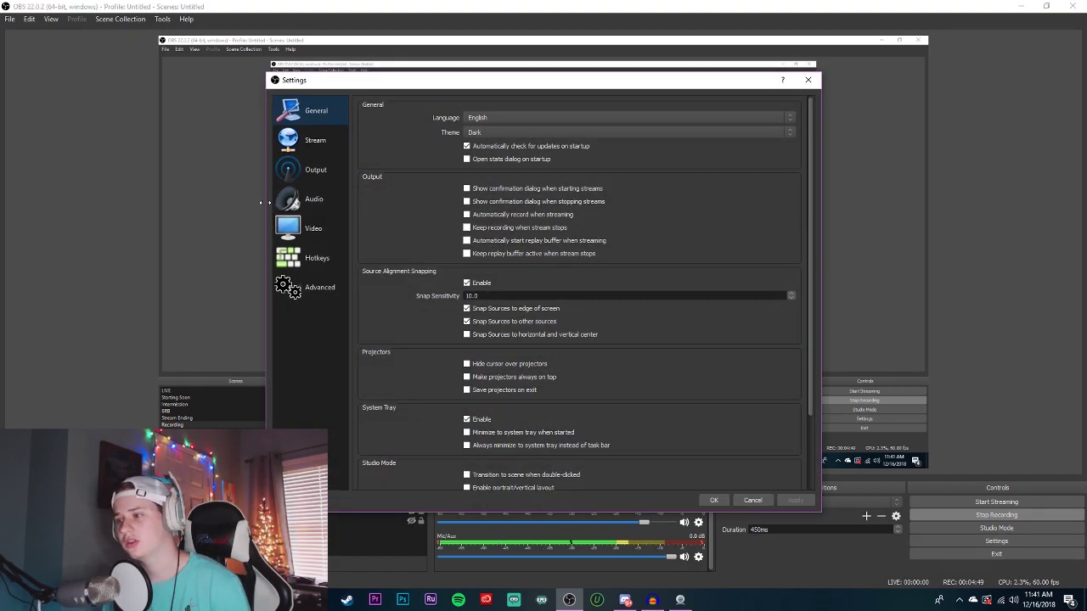
left_click(307, 265)
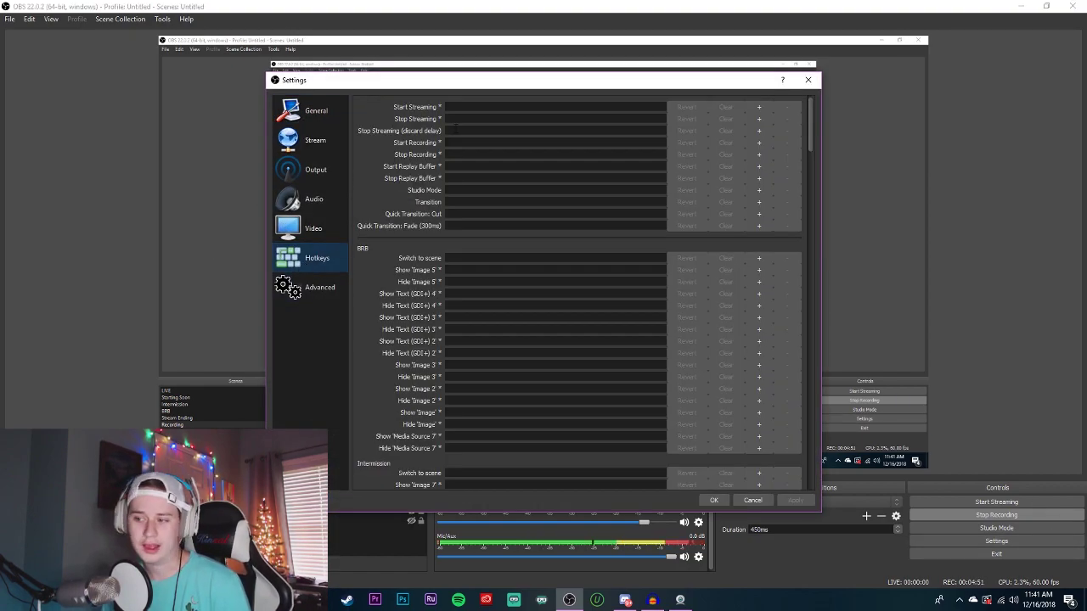
left_click_drag(810, 139, 779, 463)
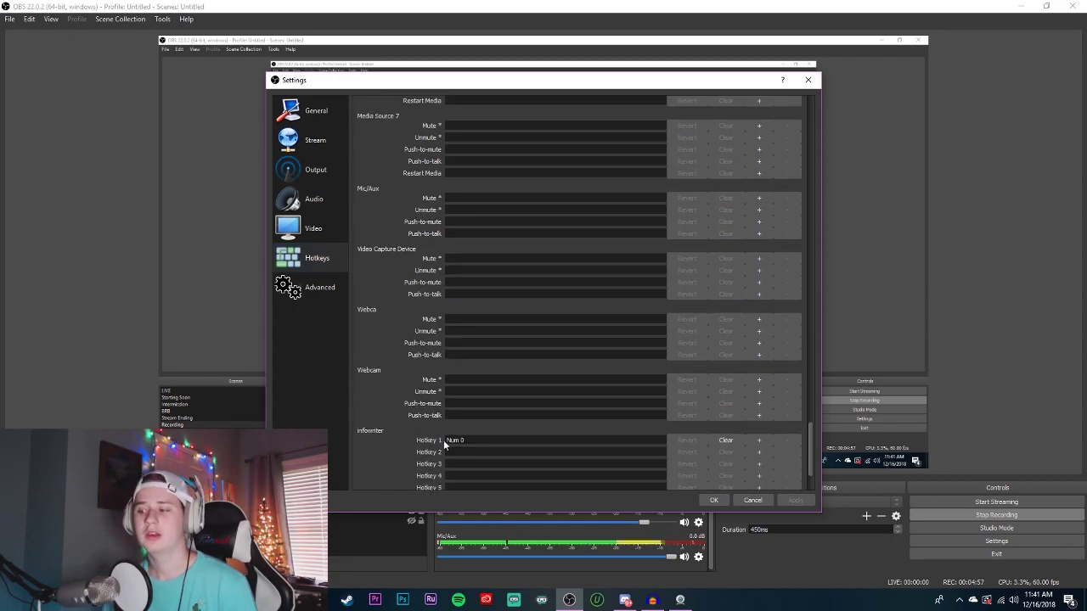
scroll(471, 418, "down", 1)
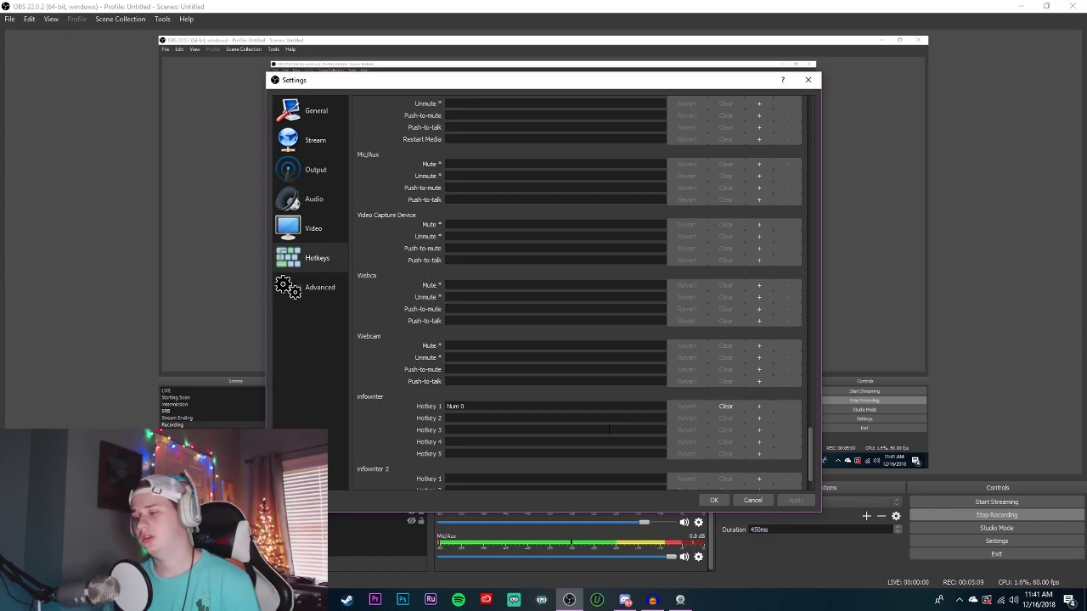
left_click(714, 501)
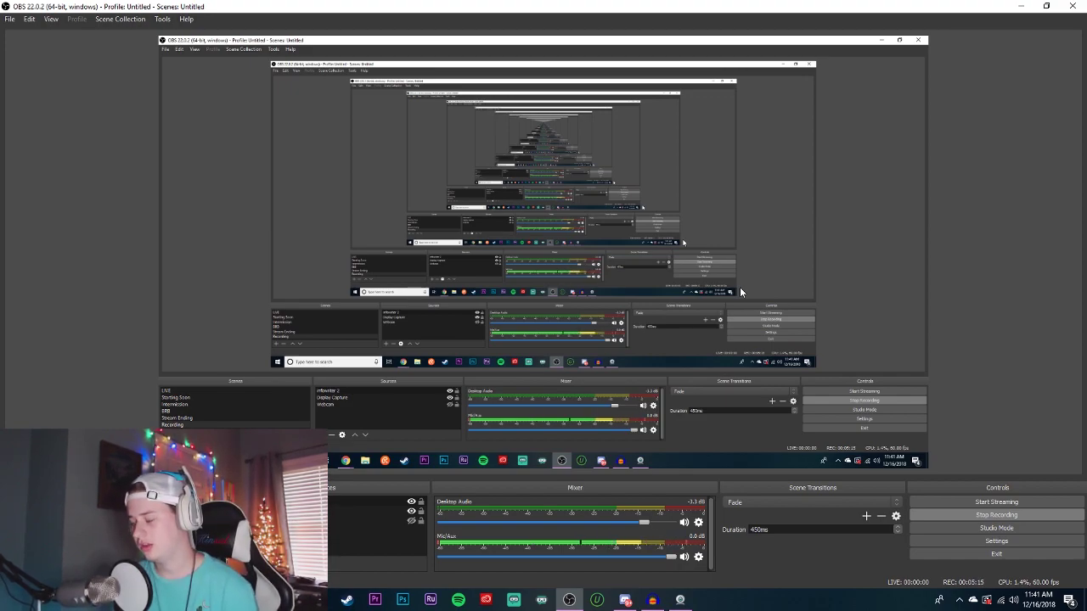
Step: Open 'stream timestamps.txt' from the desktop and highlight the latest START RECORDING line
left_click(1013, 6)
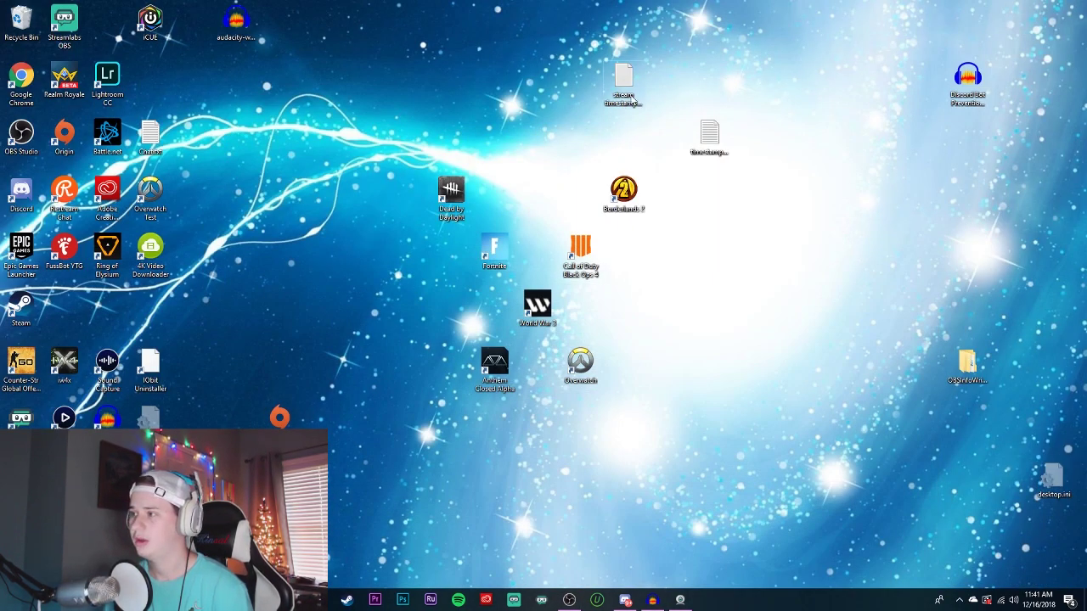
double_click(632, 98)
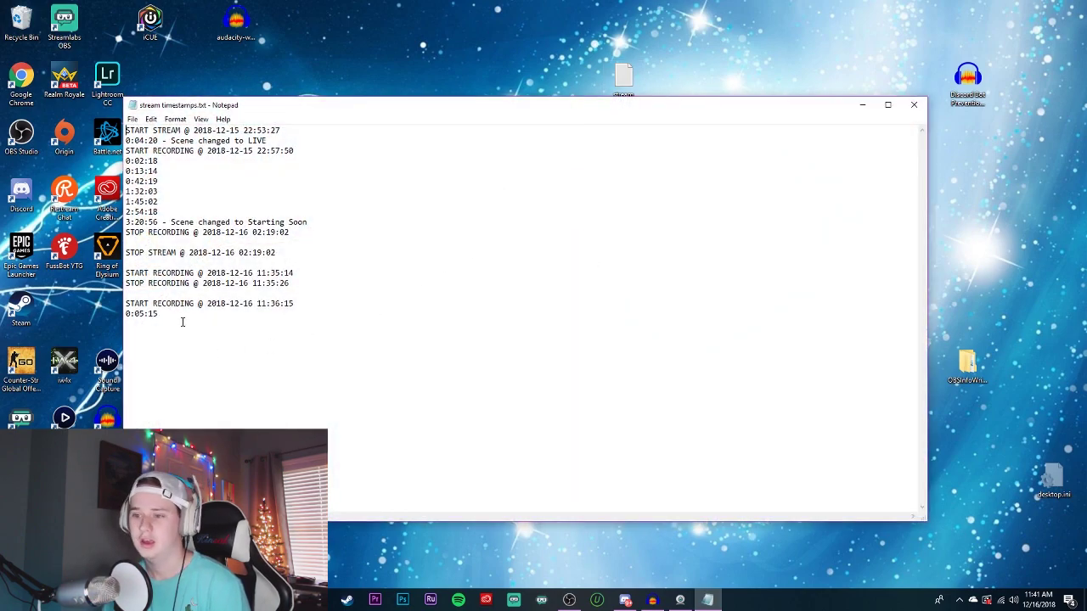
left_click_drag(126, 303, 293, 303)
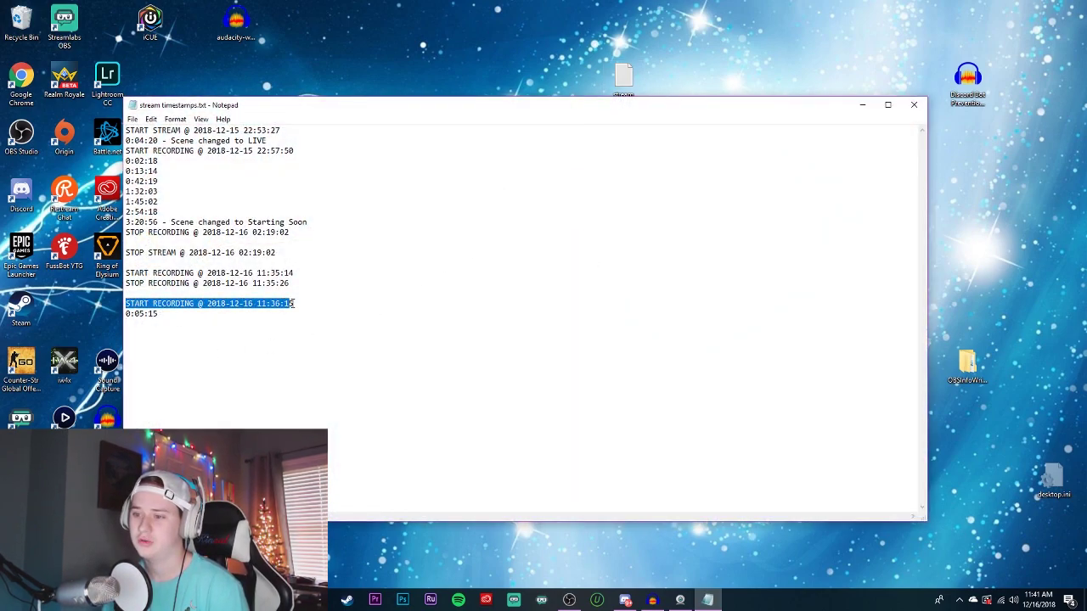
left_click(281, 304)
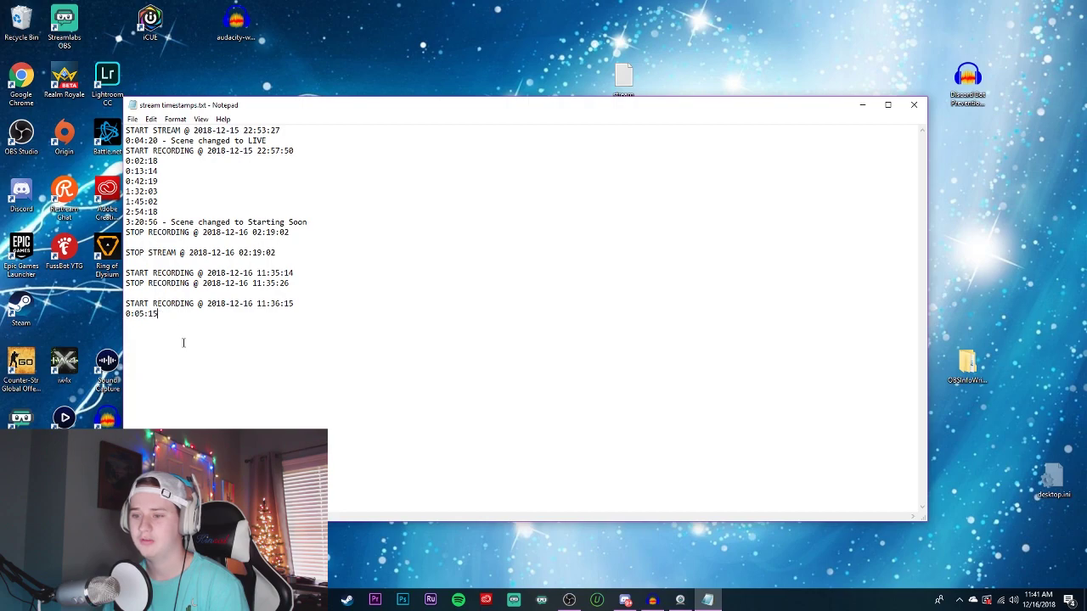
Step: Highlight the newest 0:05:15 timestamp and the Scene changed to LIVE entry
left_click(569, 599)
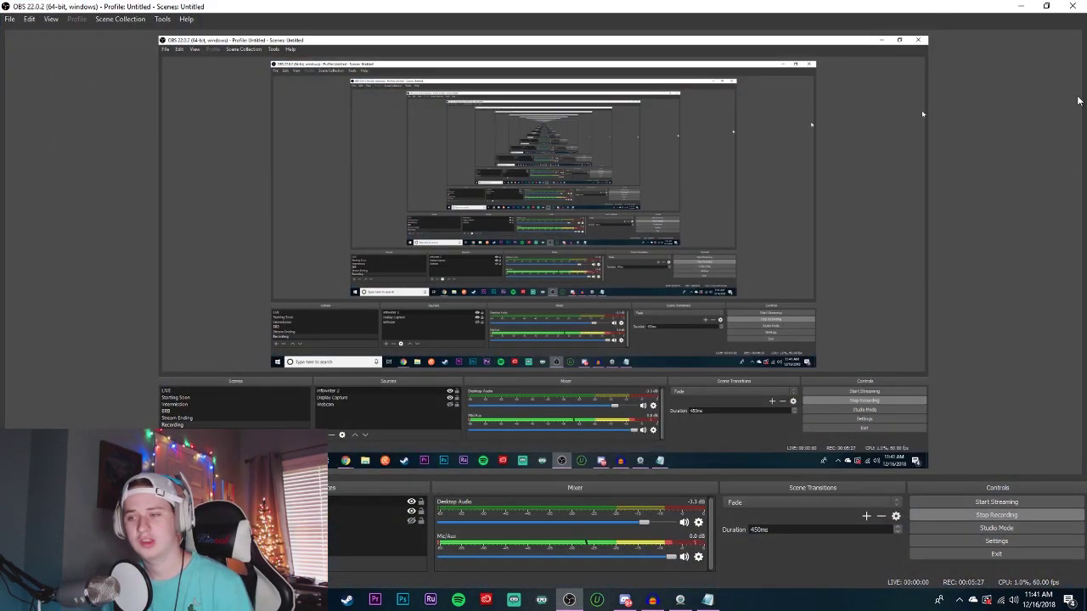
left_click(1019, 6)
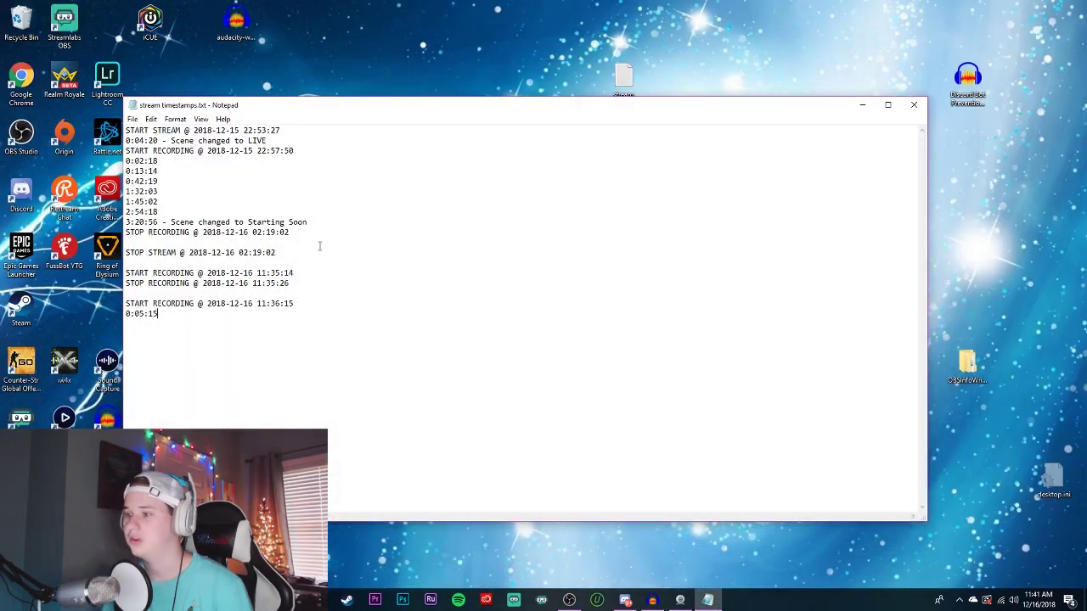
left_click_drag(159, 314, 126, 314)
left_click(159, 314)
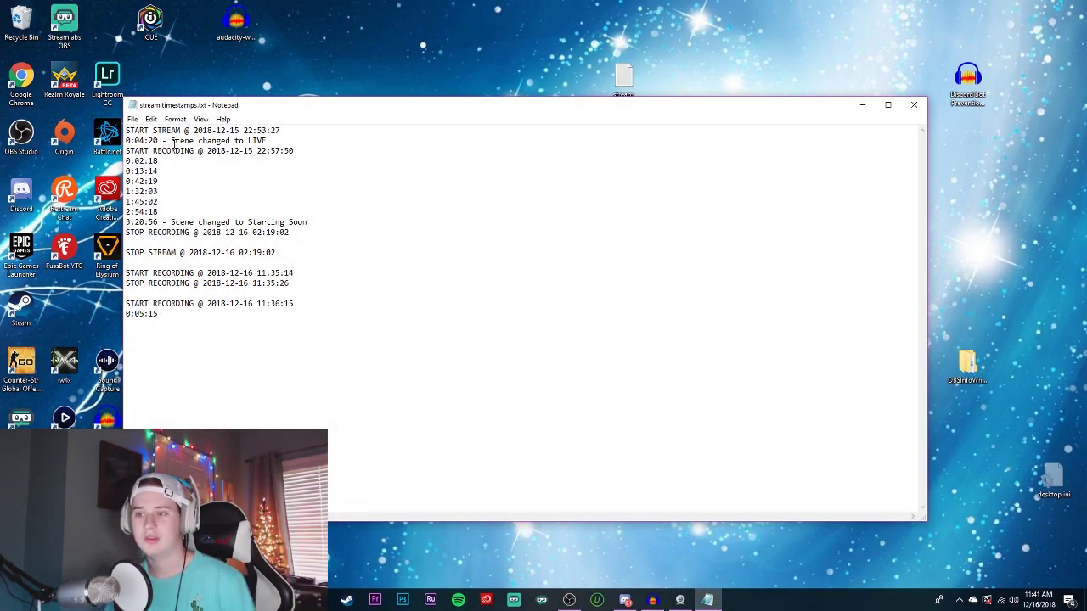
left_click_drag(172, 141, 267, 141)
left_click(206, 157)
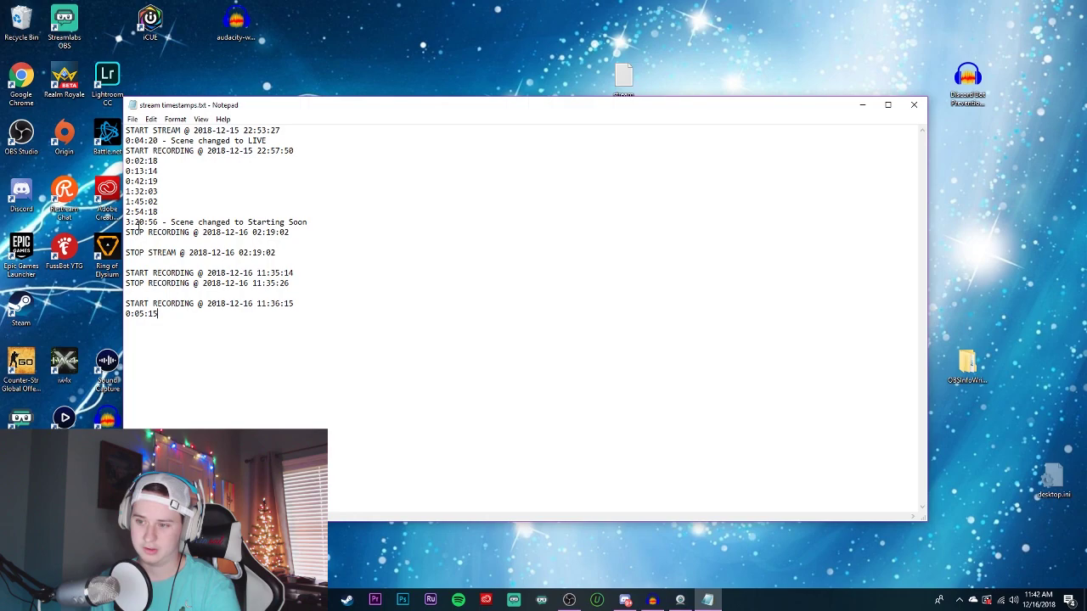
left_click_drag(158, 213, 126, 161)
left_click(151, 160)
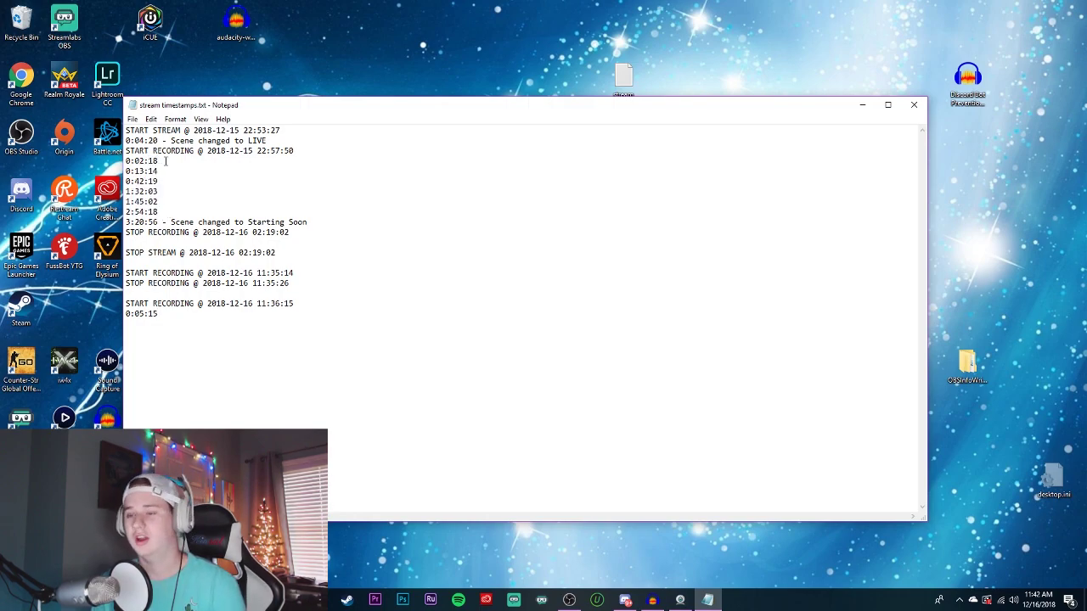
left_click_drag(126, 160, 169, 213)
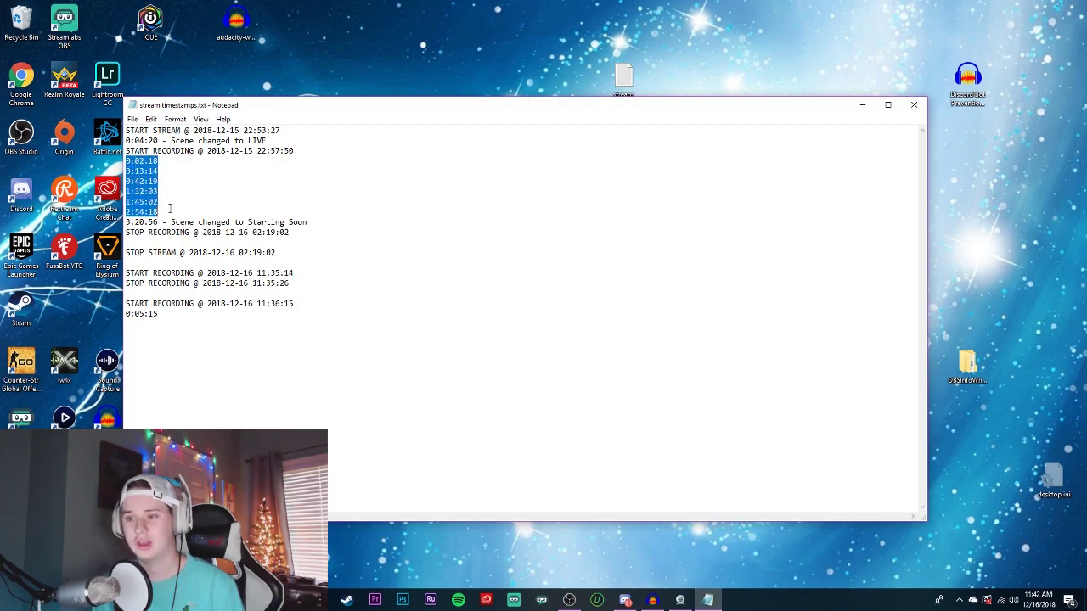
left_click(202, 198)
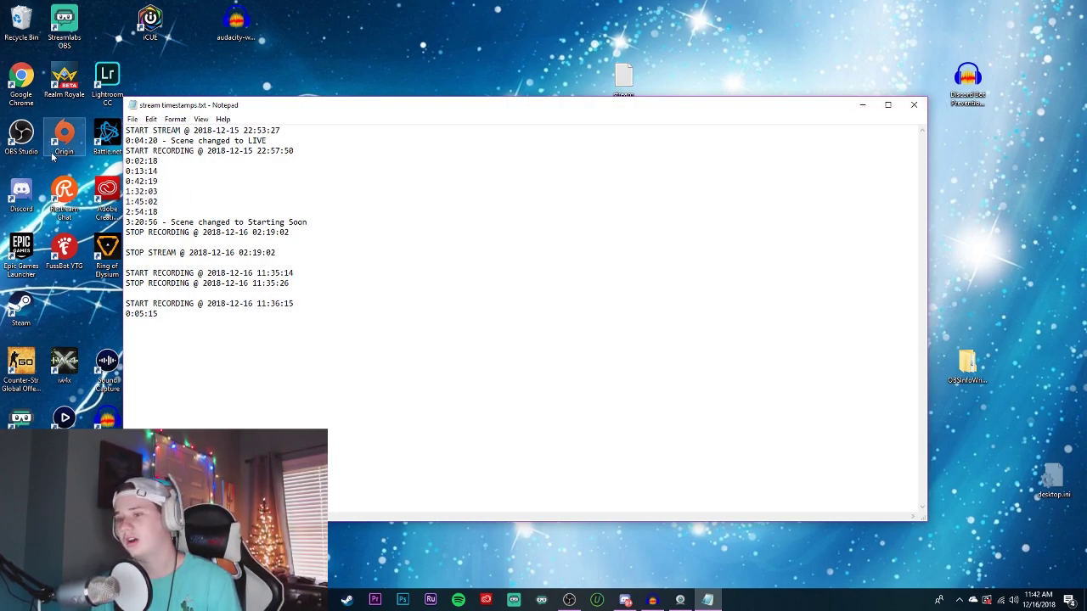
left_click(912, 106)
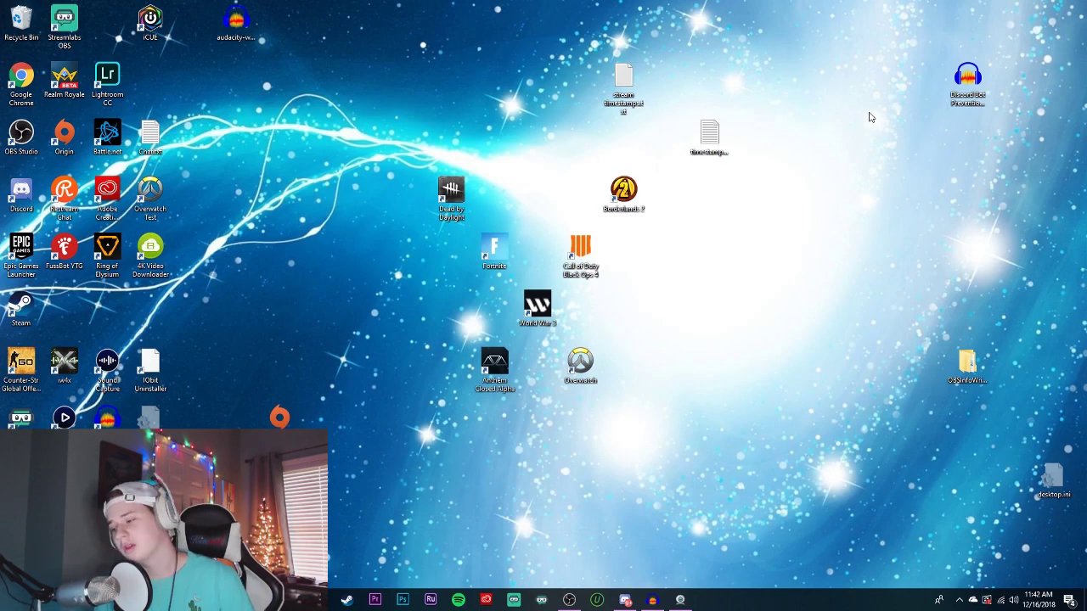
double_click(623, 80)
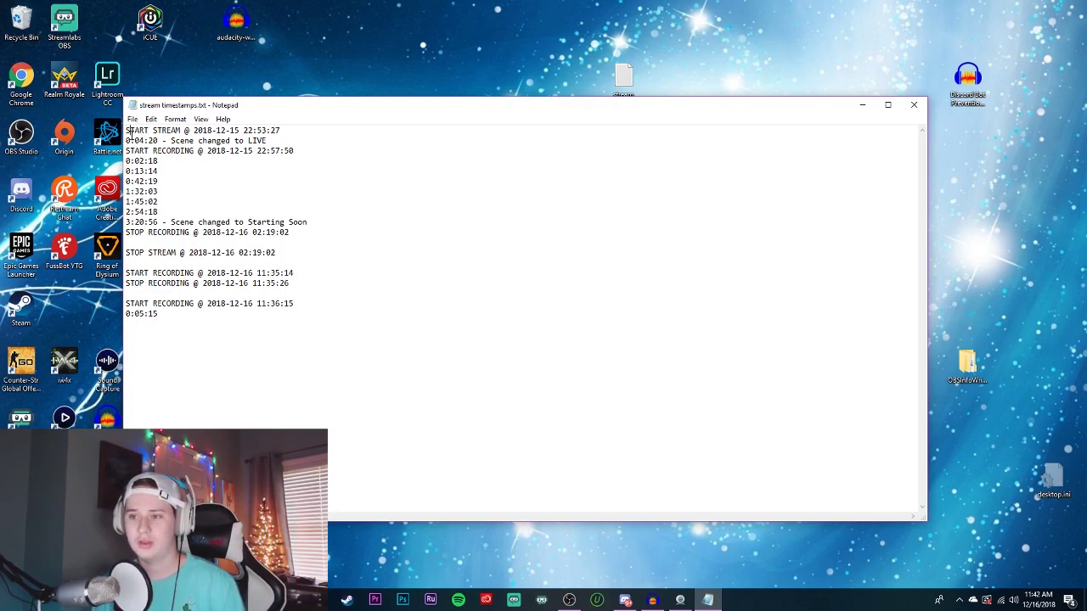
left_click_drag(127, 130, 195, 252)
left_click(208, 253)
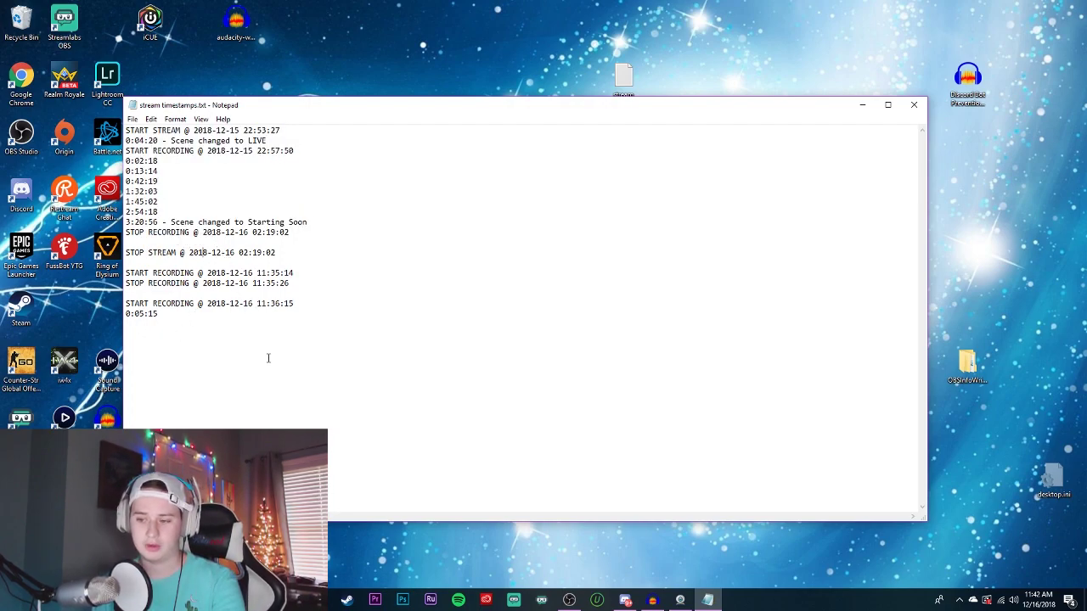
key("ctrl+a")
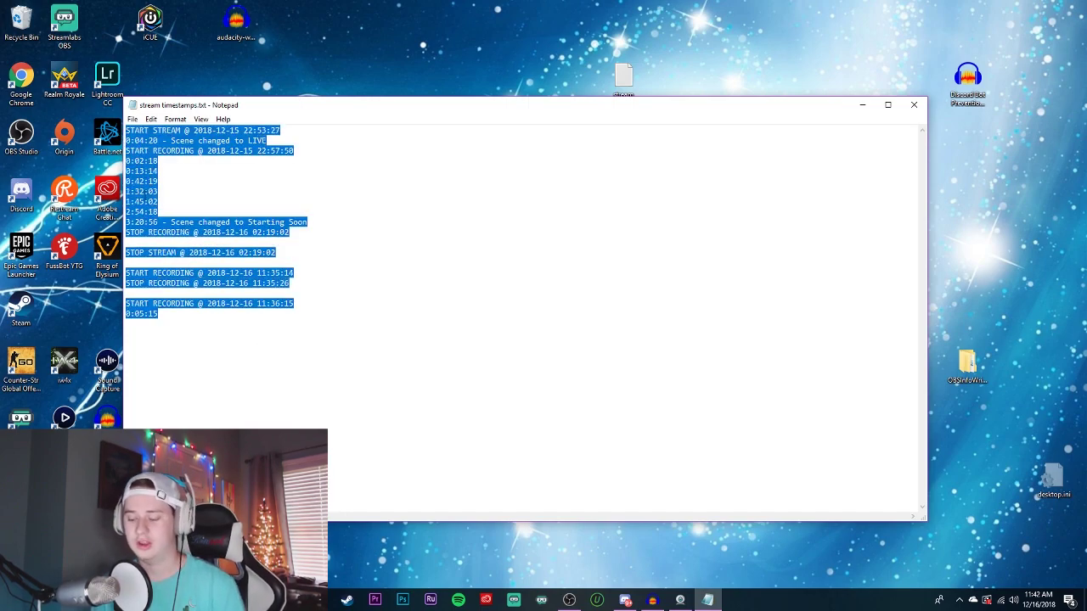
left_click(210, 318)
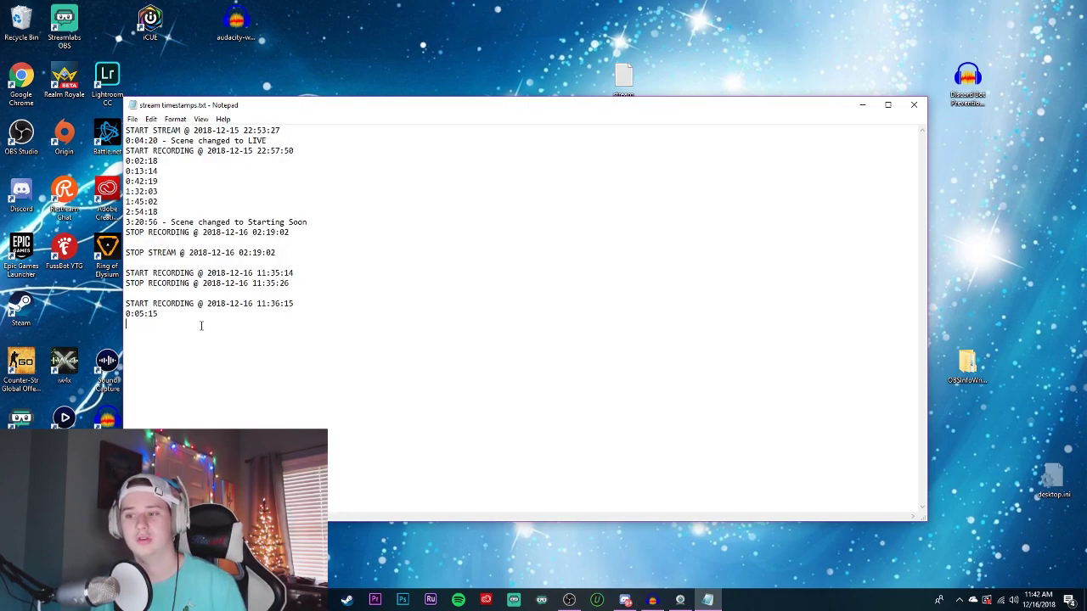